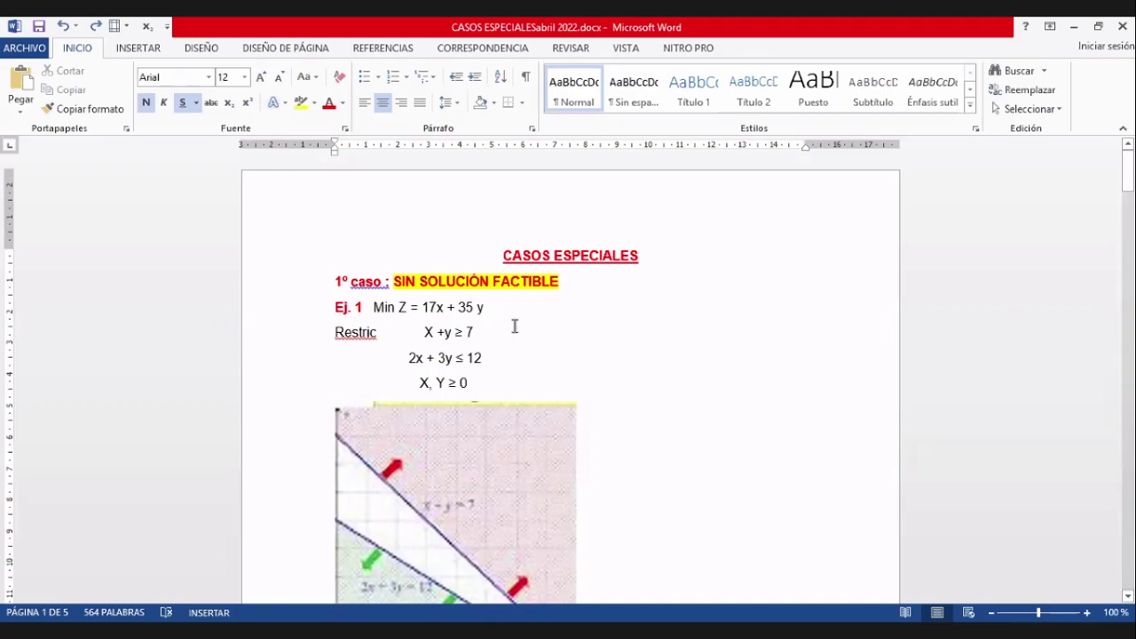
pyautogui.click(631, 330)
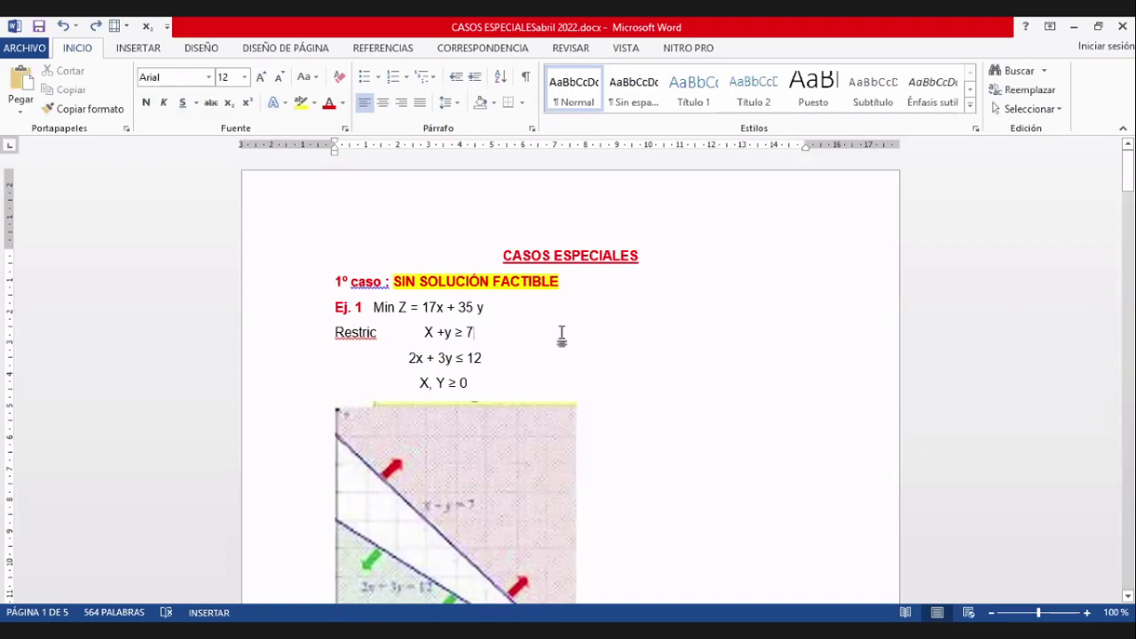
pyautogui.scroll(-2, 562, 336)
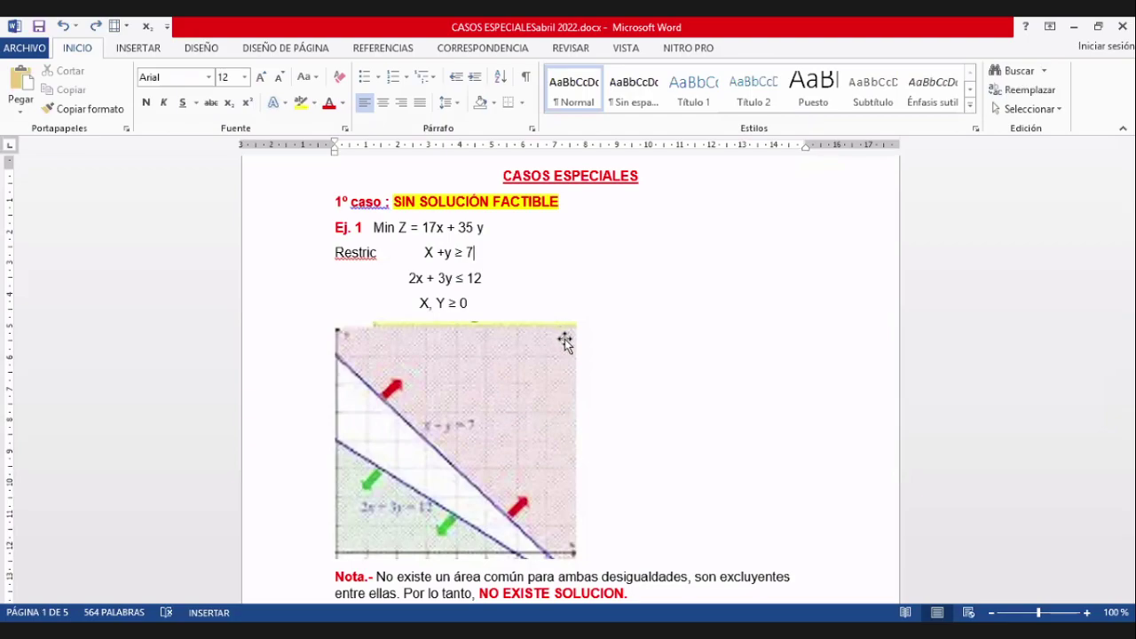
pyautogui.moveTo(425, 253); pyautogui.dragTo(484, 261)
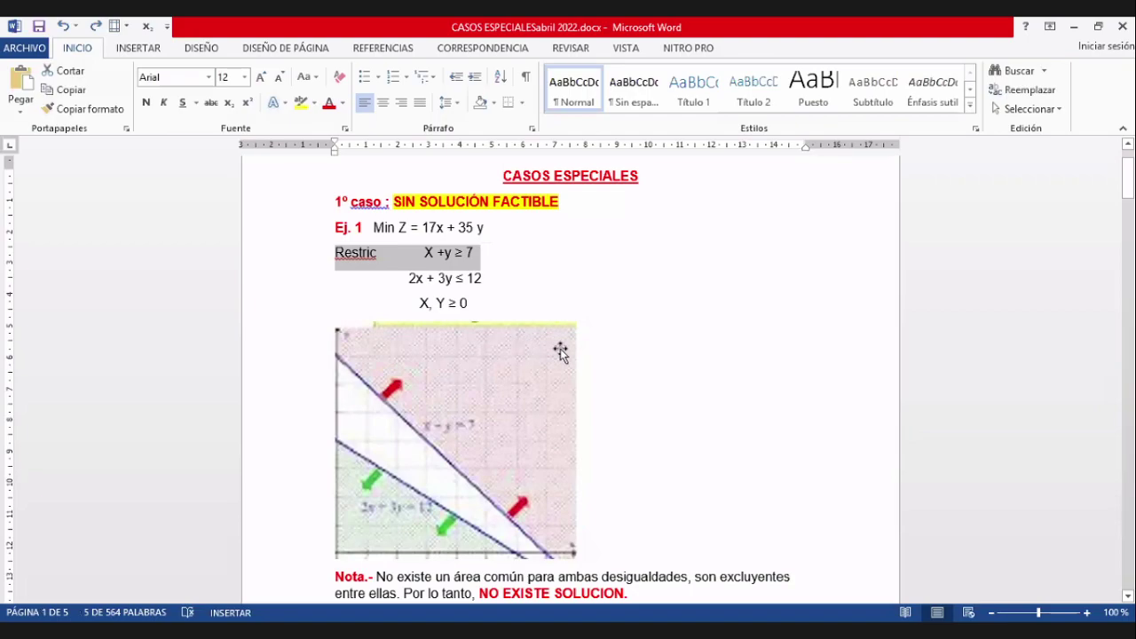
pyautogui.moveTo(499, 284); pyautogui.dragTo(408, 284)
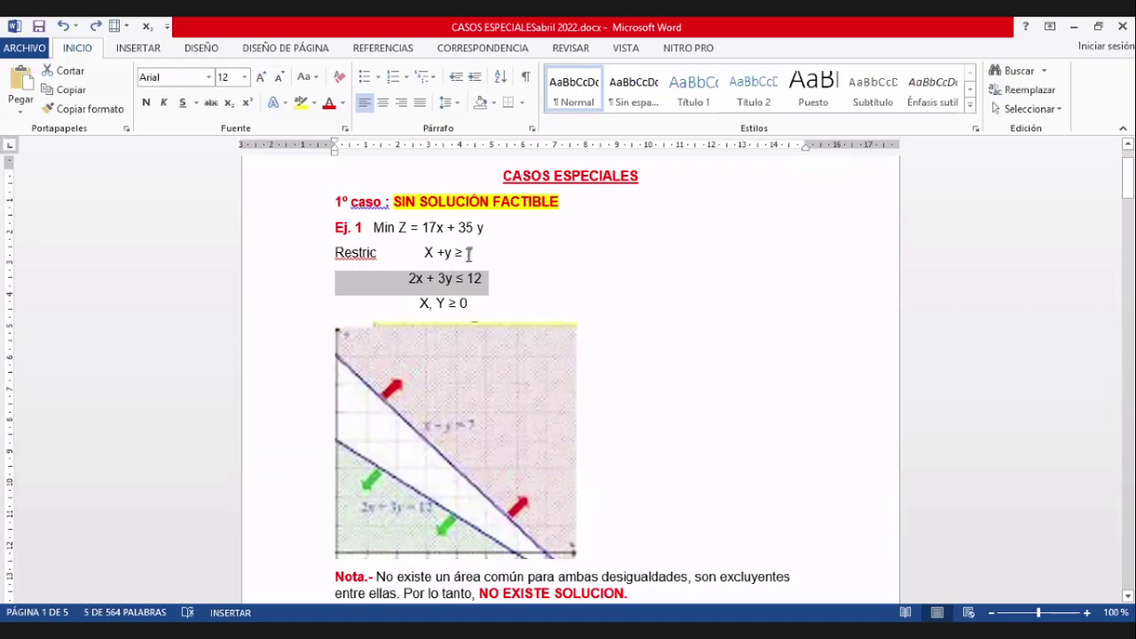
pyautogui.click(496, 283)
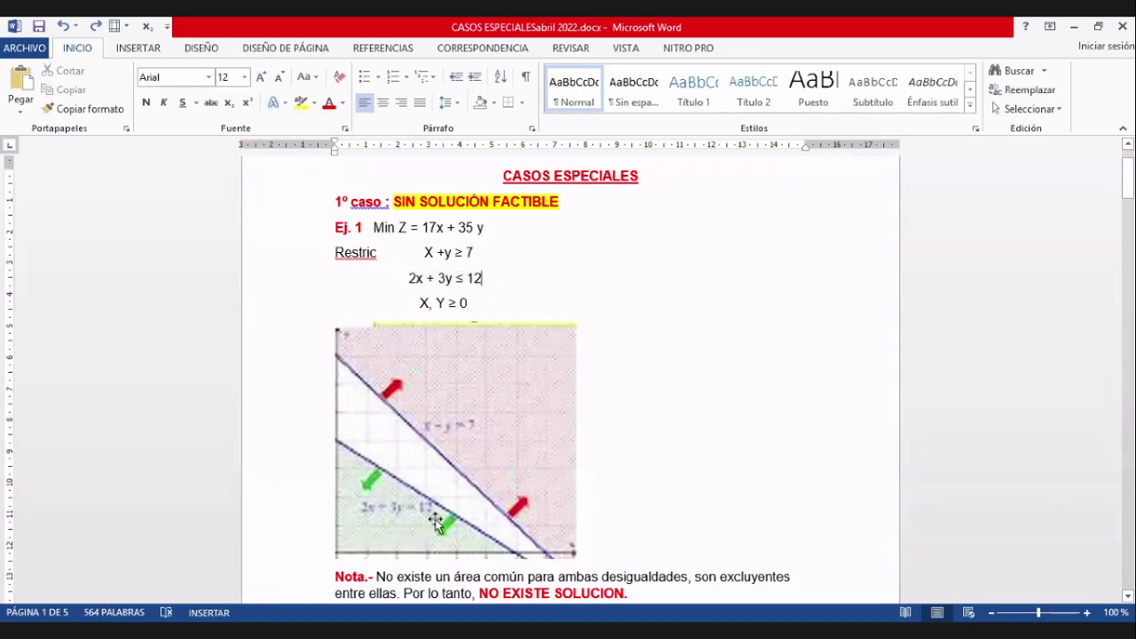
pyautogui.scroll(-2, 654, 448)
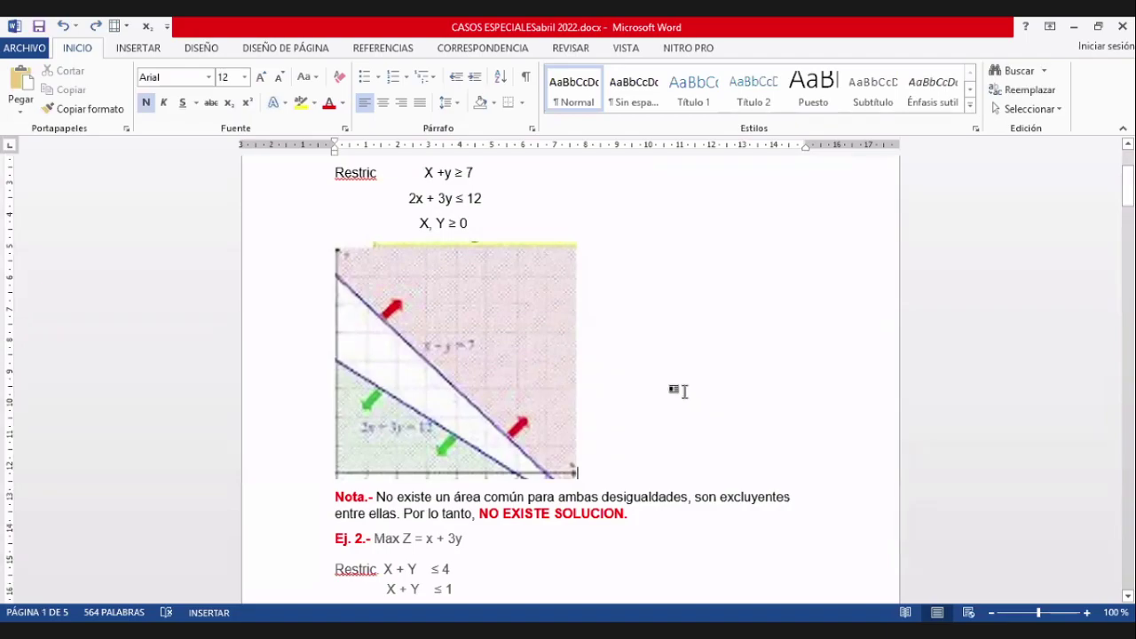
# Scroll to Ej. 2 (Max Z = x + 3y) and its graph concluding NO existe solución conjunta.
pyautogui.scroll(4, 681, 390)
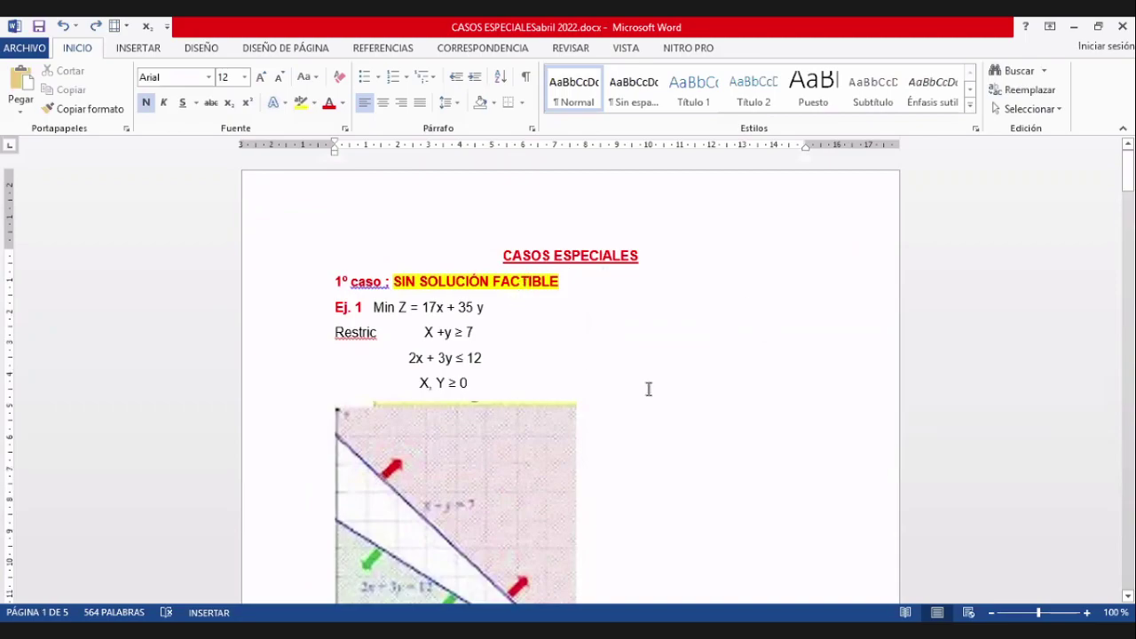
pyautogui.scroll(-4, 650, 391)
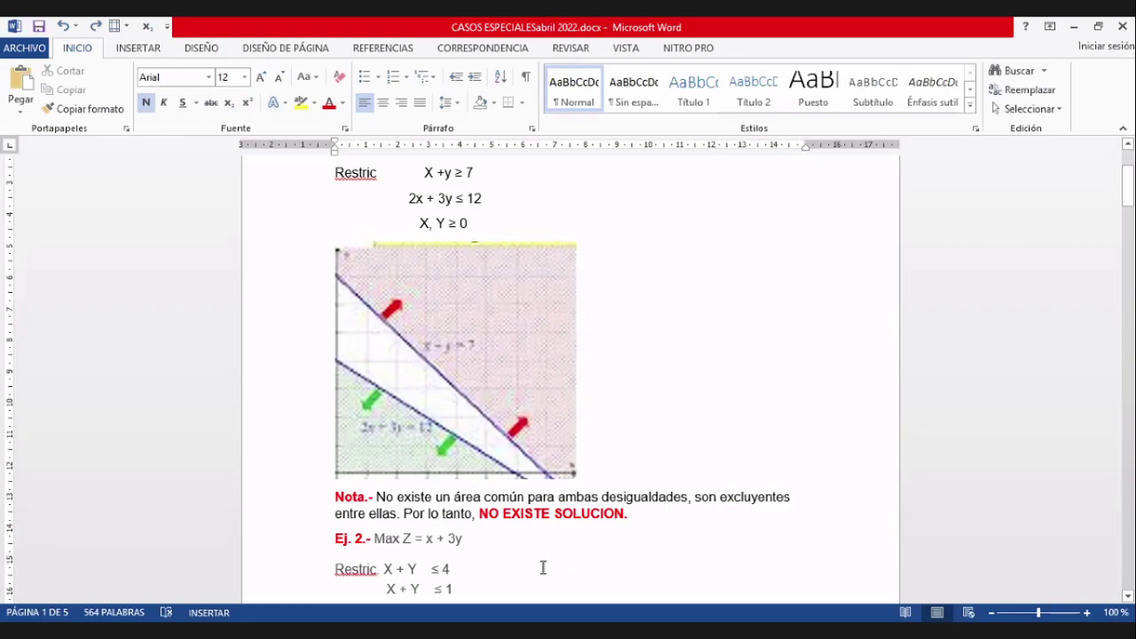
pyautogui.click(531, 543)
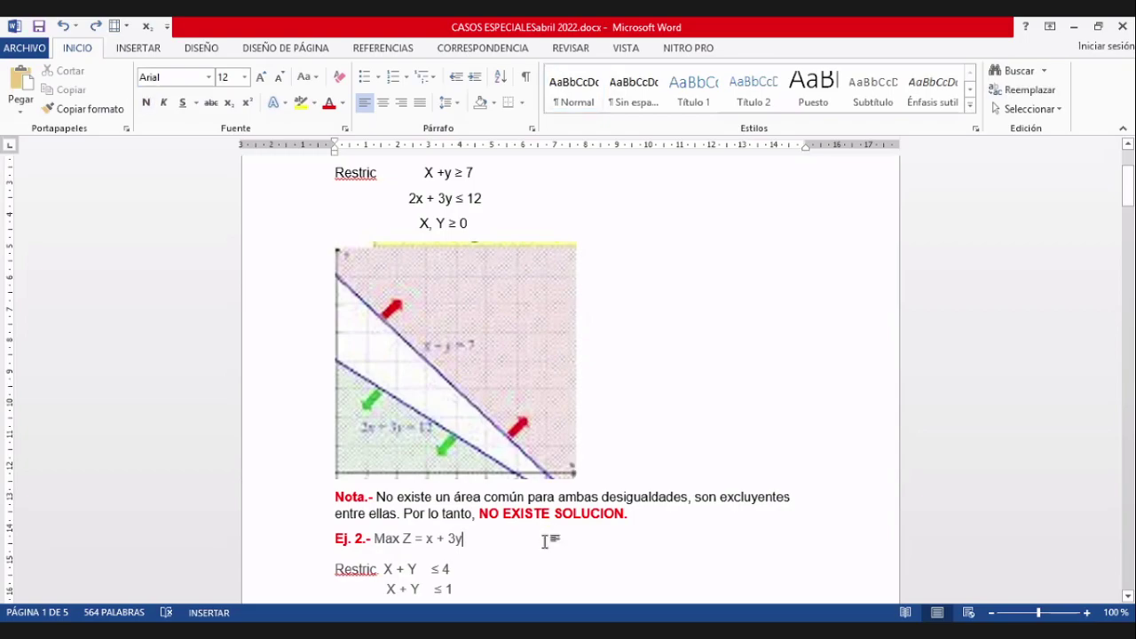
pyautogui.scroll(-4, 543, 542)
pyautogui.scroll(-3, 549, 546)
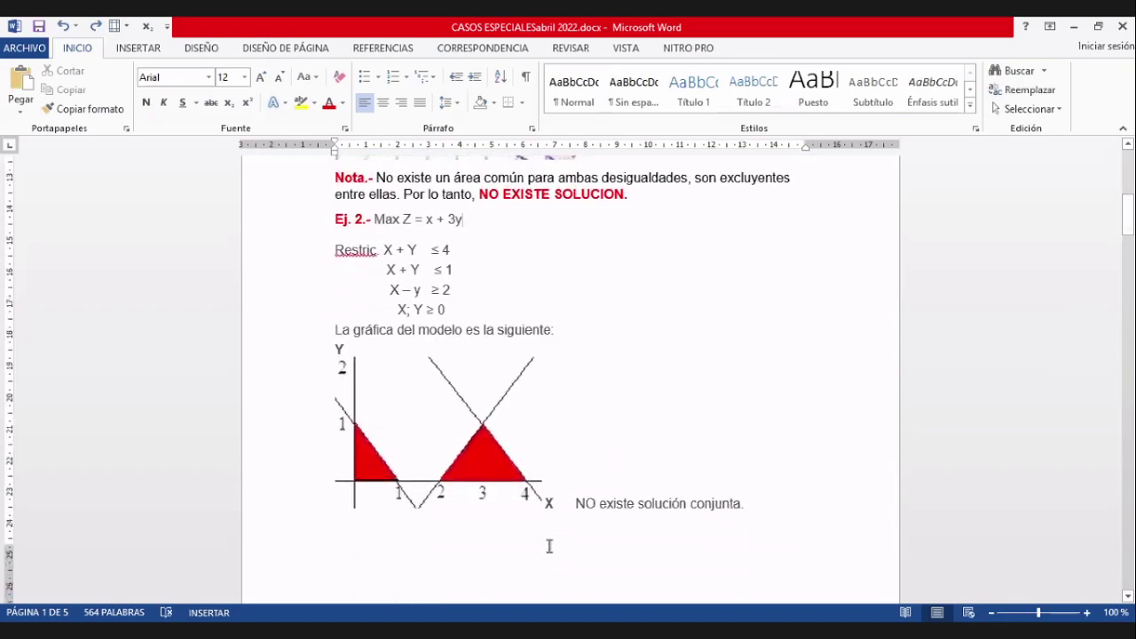
pyautogui.scroll(-1, 550, 546)
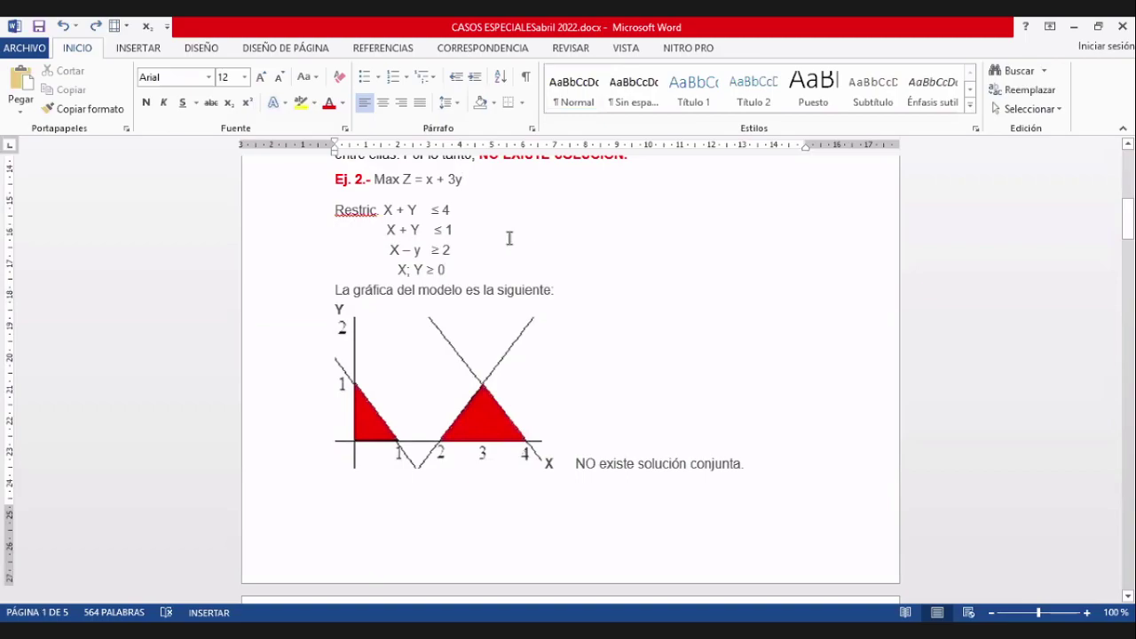
pyautogui.click(515, 190)
# Go to the '2º CASO ESPECIAL: INFINITAS SOLUCIONES' heading on page 2.
pyautogui.click(546, 390)
pyautogui.scroll(-3, 557, 395)
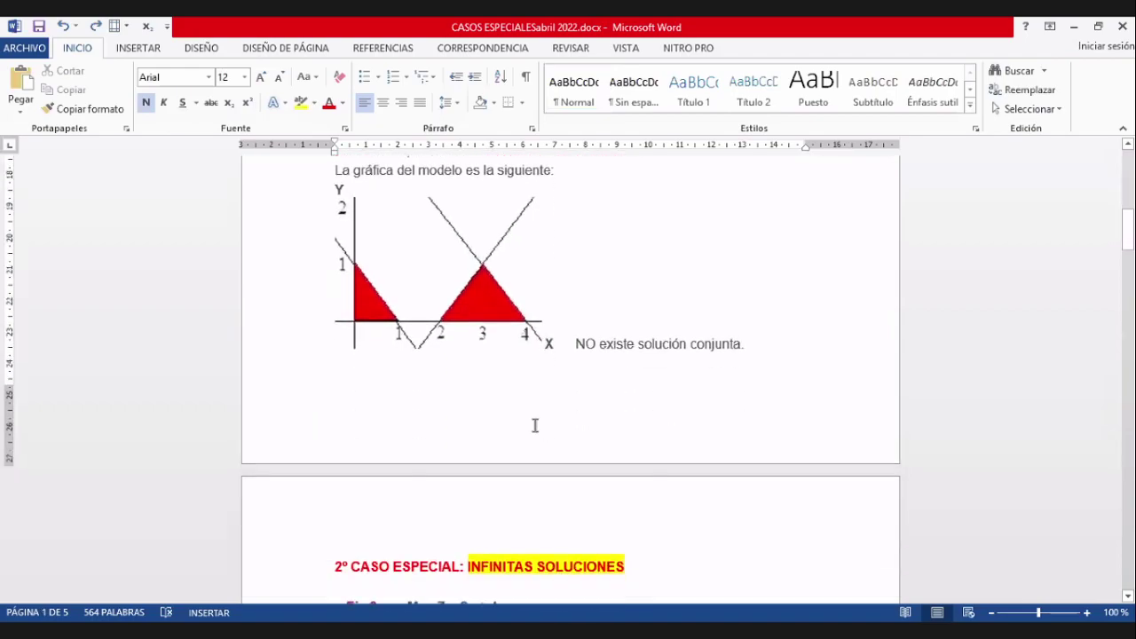
pyautogui.scroll(2, 535, 426)
pyautogui.scroll(1, 534, 429)
pyautogui.scroll(-7, 538, 435)
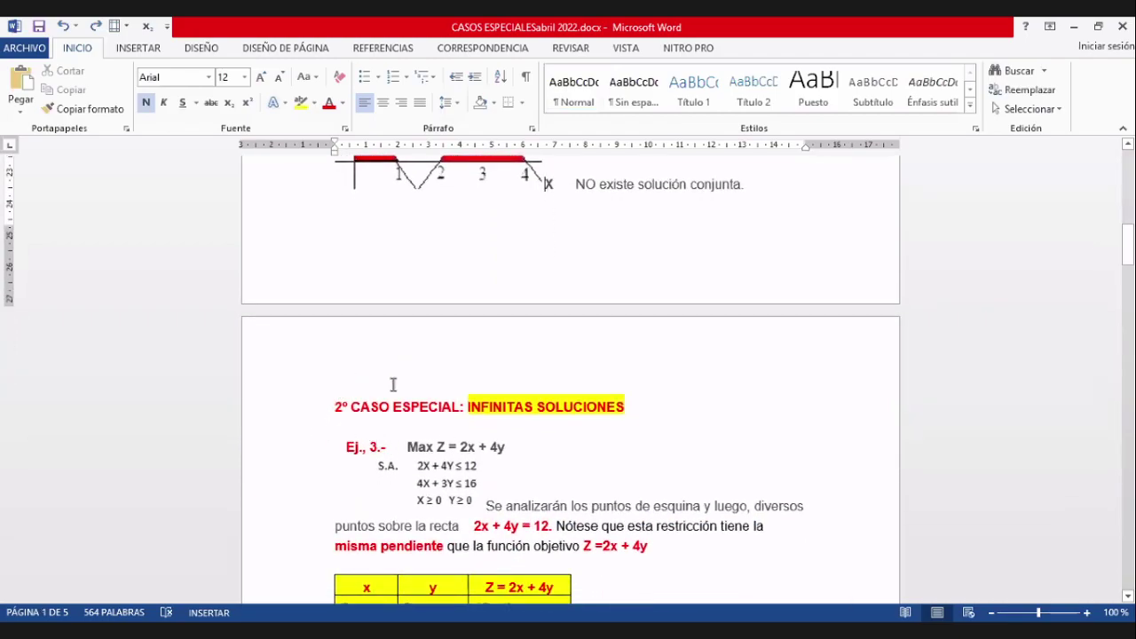
pyautogui.click(333, 408)
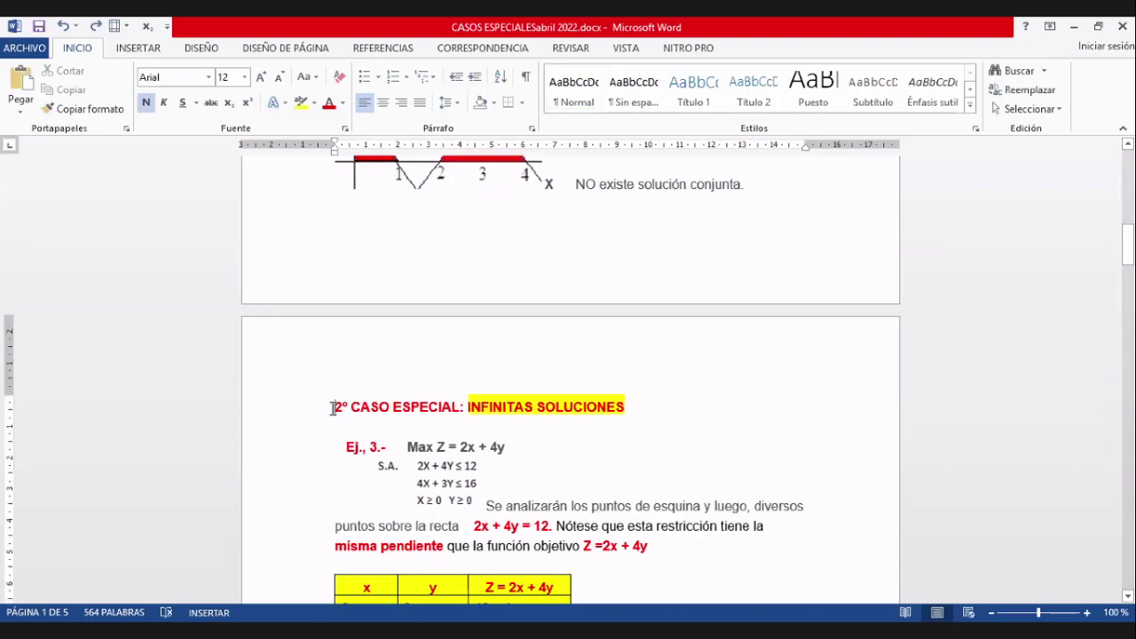
pyautogui.click(636, 401)
# Scroll through Ej. 3's Z table and constraint graph down to Ej.4, Max Z = x + 2Y.
pyautogui.scroll(-1, 530, 423)
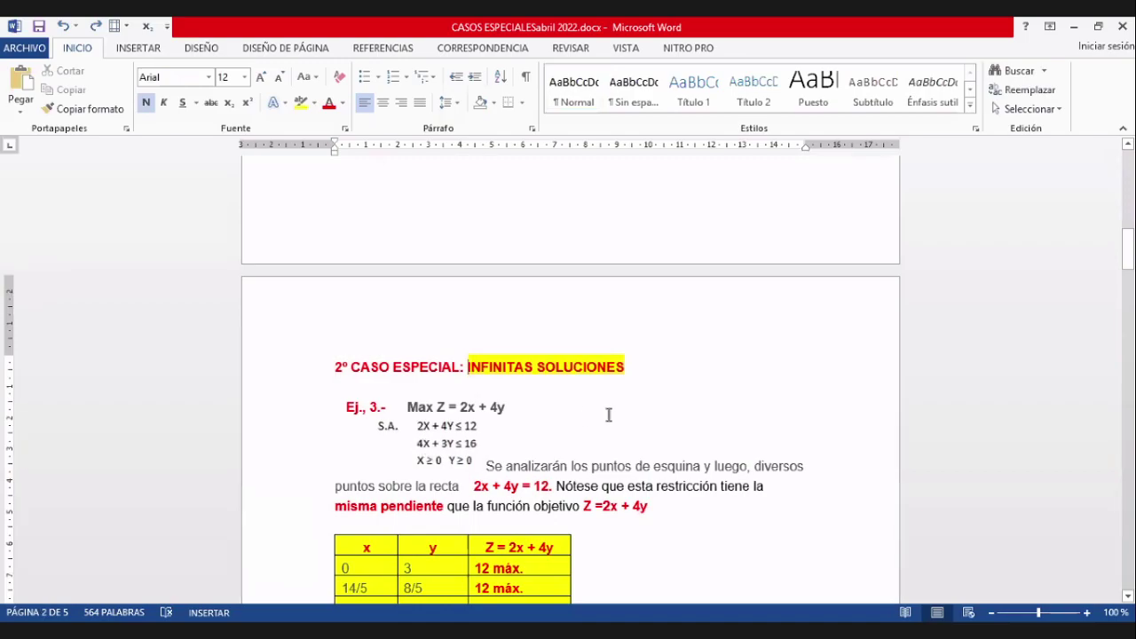
pyautogui.scroll(-2, 609, 414)
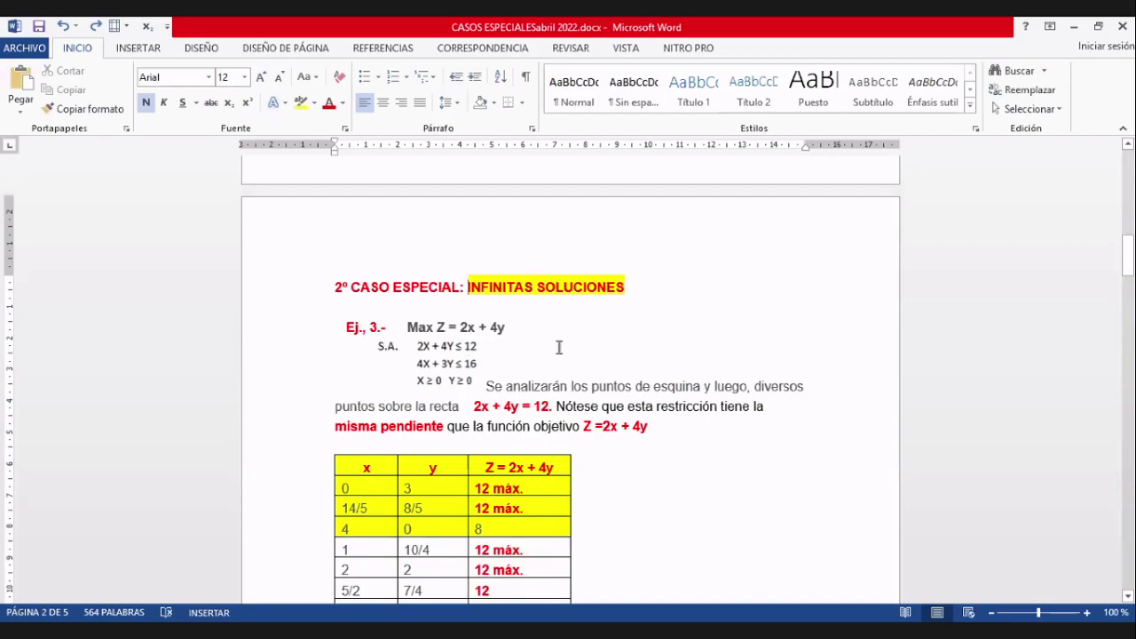
pyautogui.scroll(-7, 624, 420)
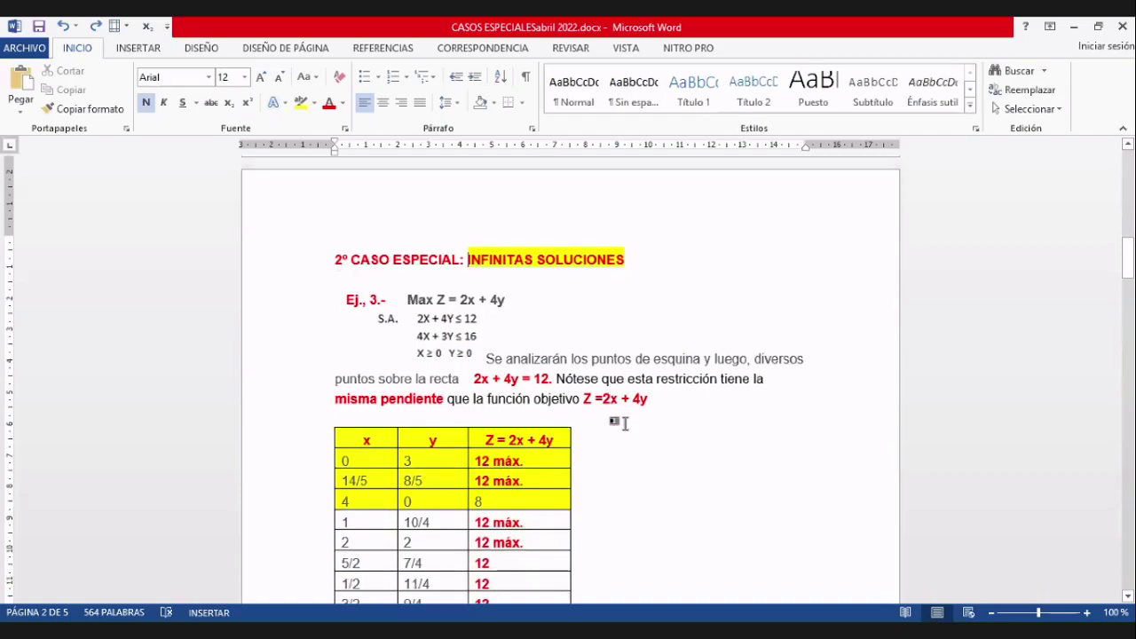
pyautogui.scroll(-8, 620, 427)
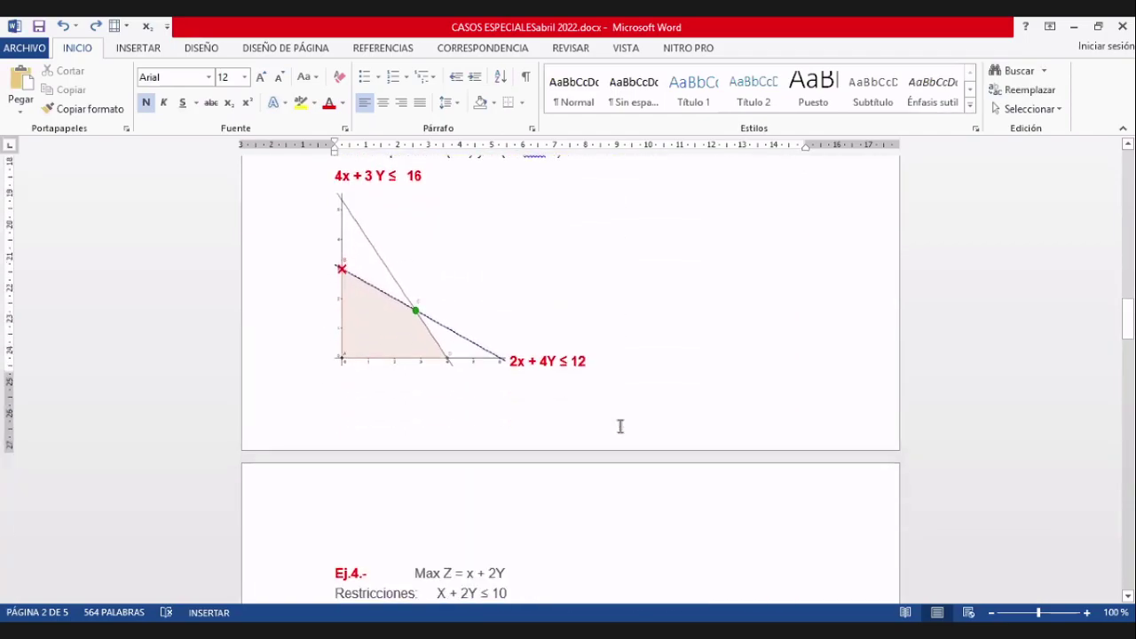
pyautogui.scroll(3, 440, 382)
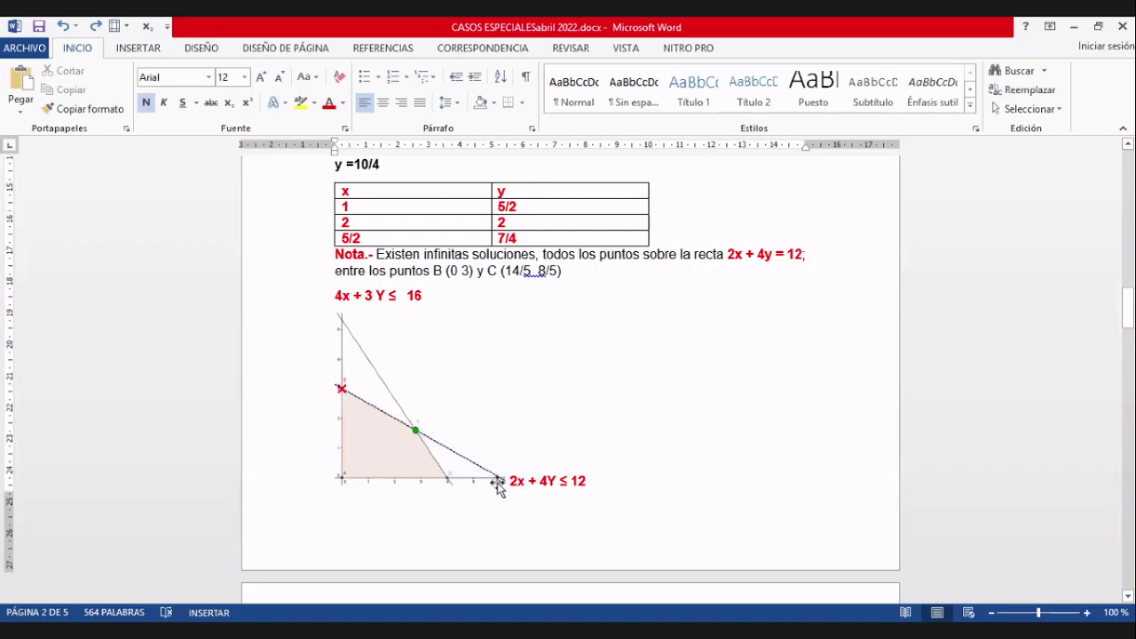
pyautogui.click(435, 295)
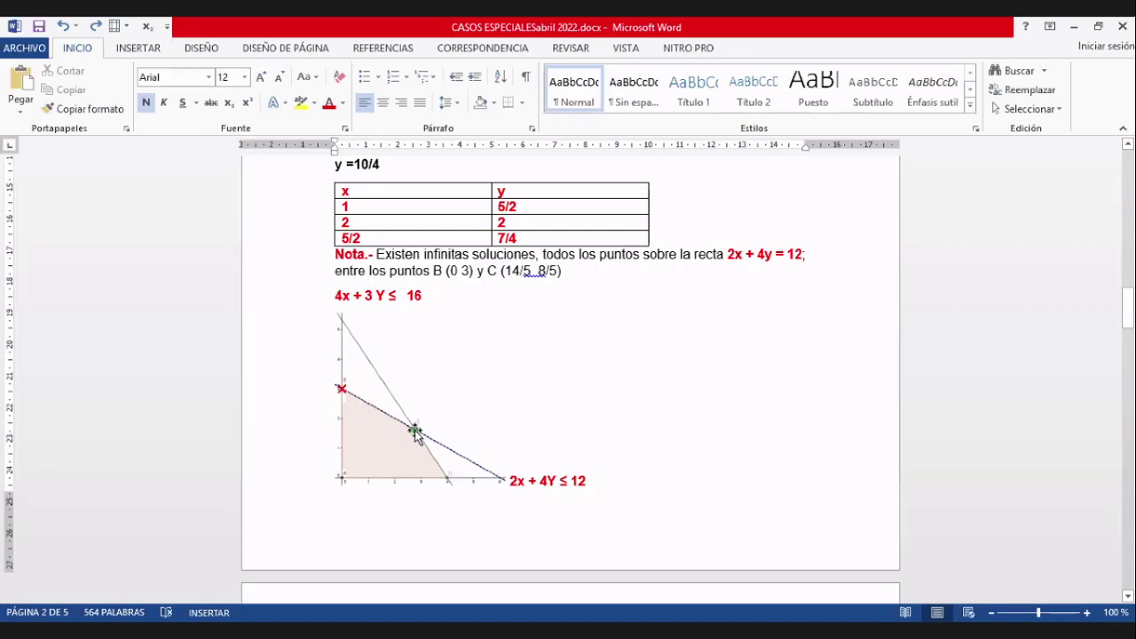
pyautogui.scroll(-4, 413, 437)
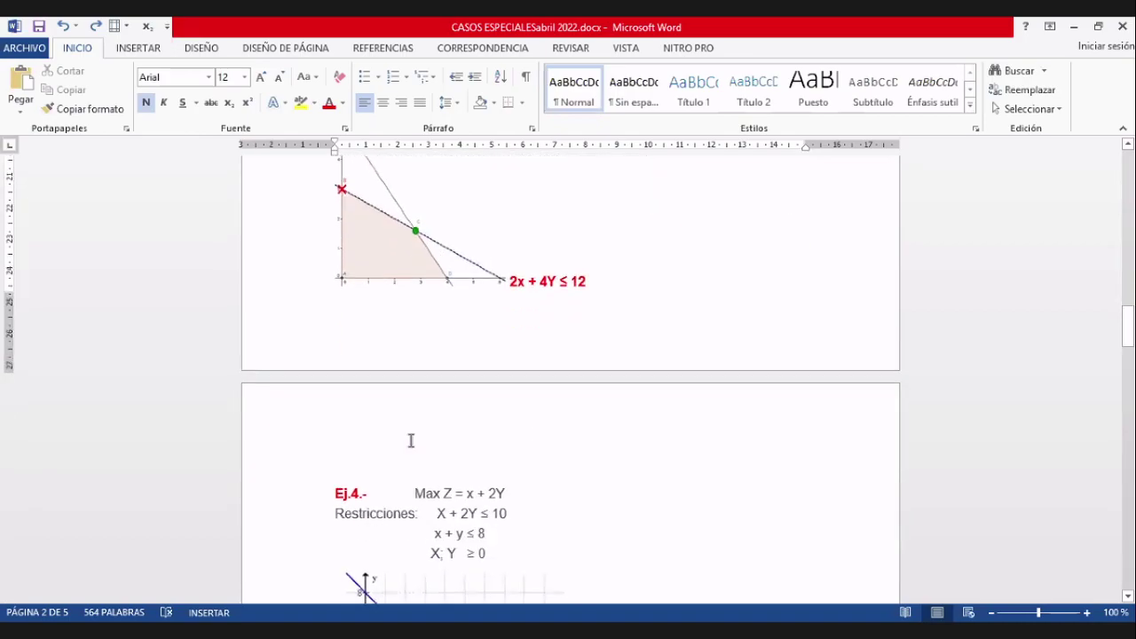
pyautogui.scroll(8, 411, 441)
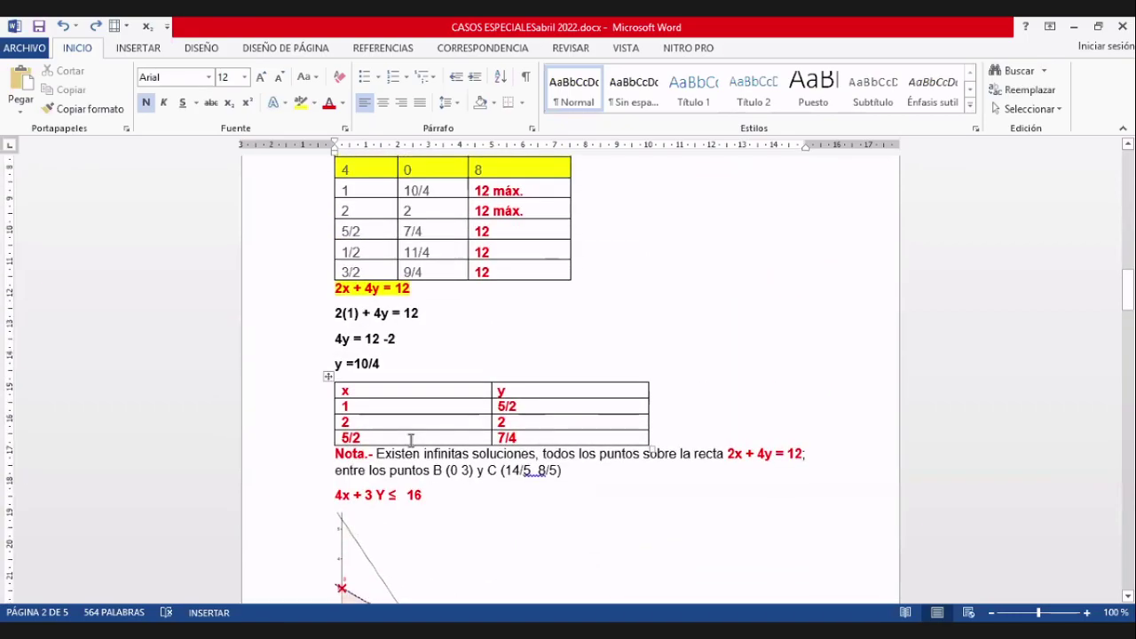
pyautogui.scroll(-3, 413, 448)
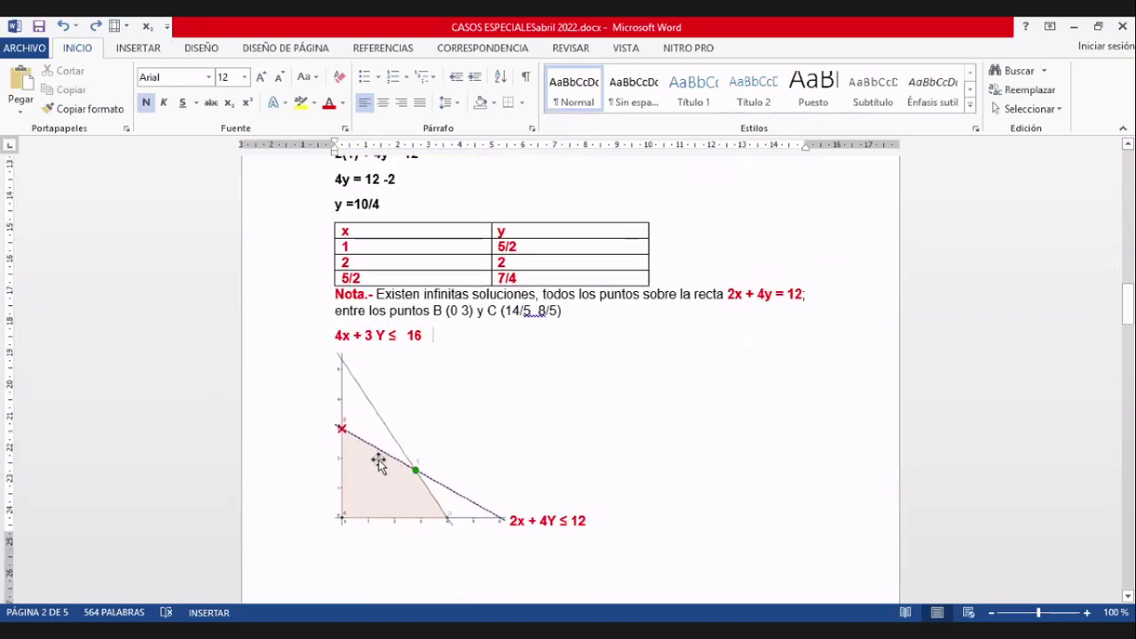
pyautogui.scroll(2, 487, 404)
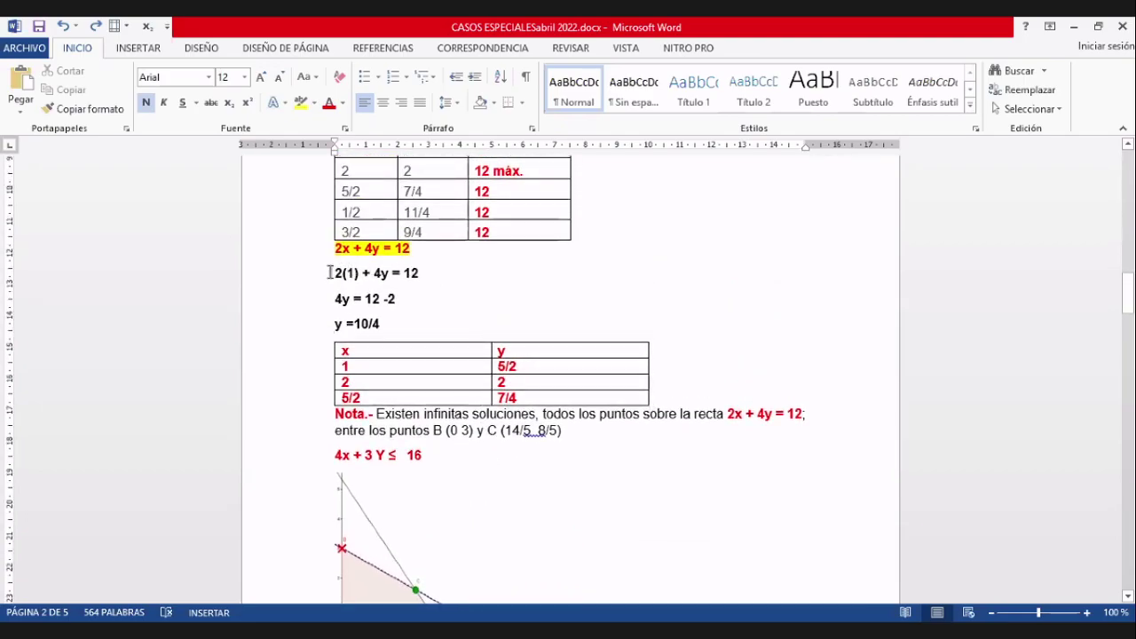
pyautogui.scroll(2, 515, 298)
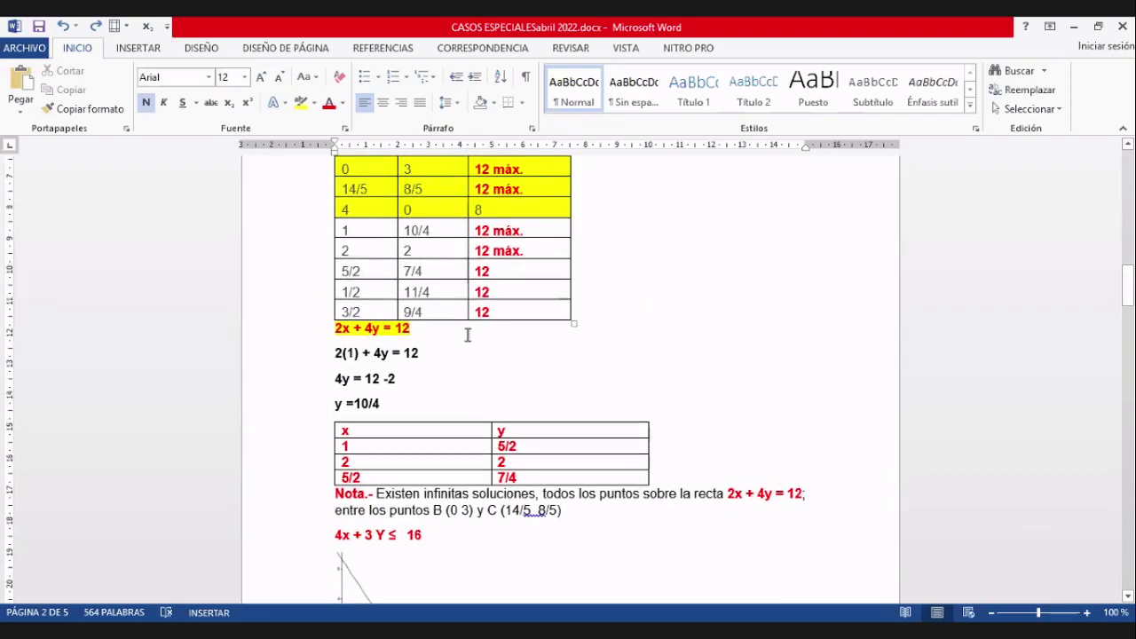
pyautogui.scroll(1, 488, 342)
pyautogui.scroll(3, 494, 362)
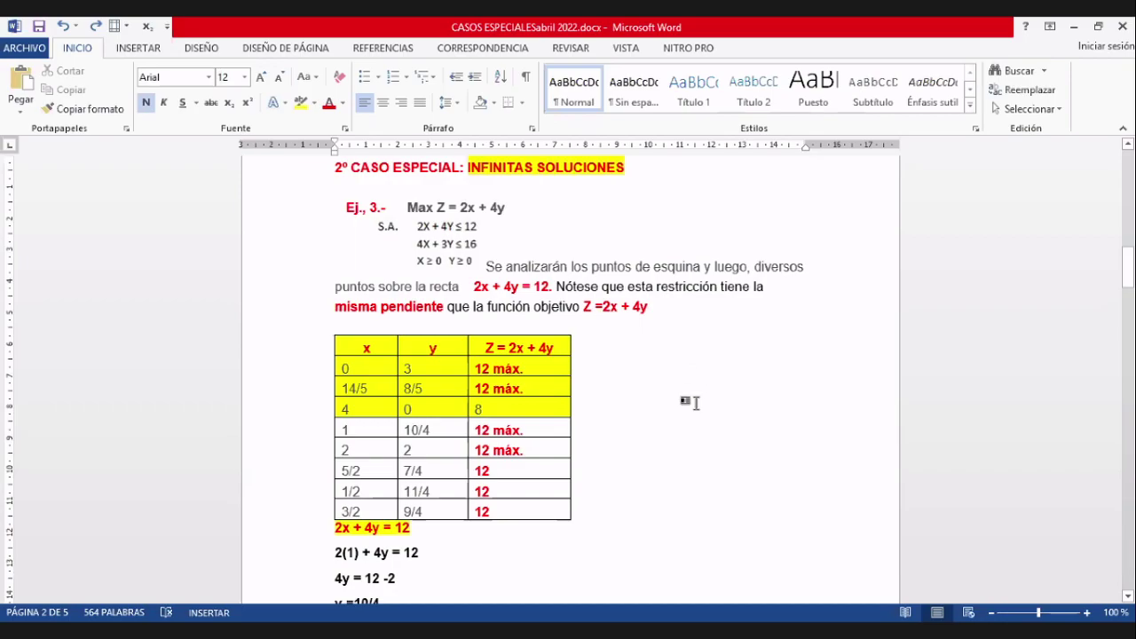
pyautogui.scroll(-5, 701, 466)
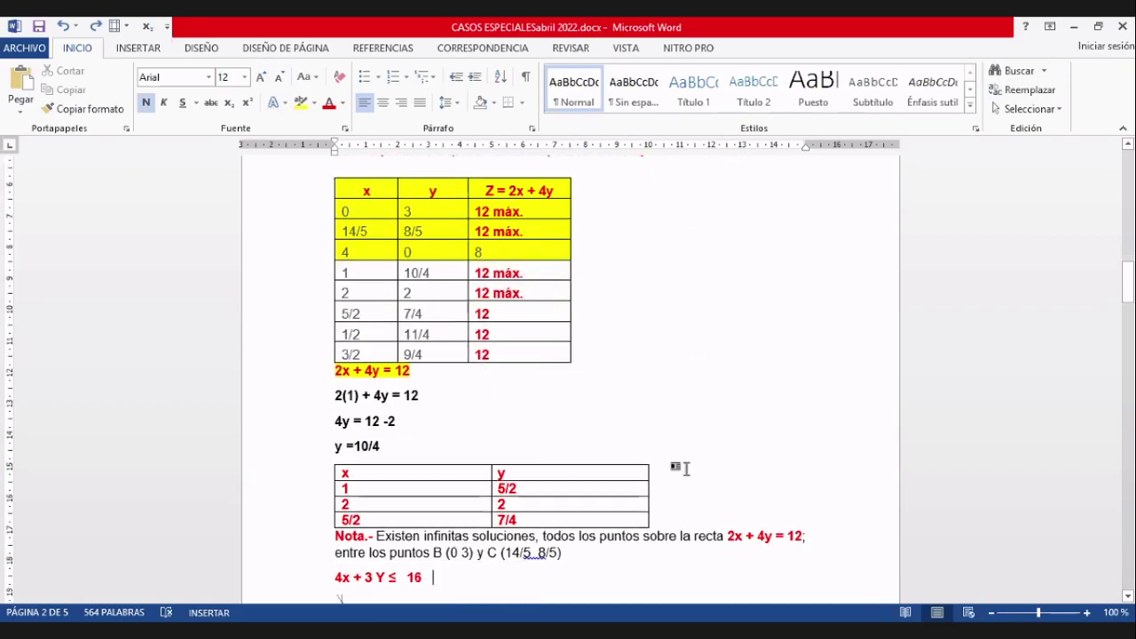
pyautogui.scroll(-4, 664, 437)
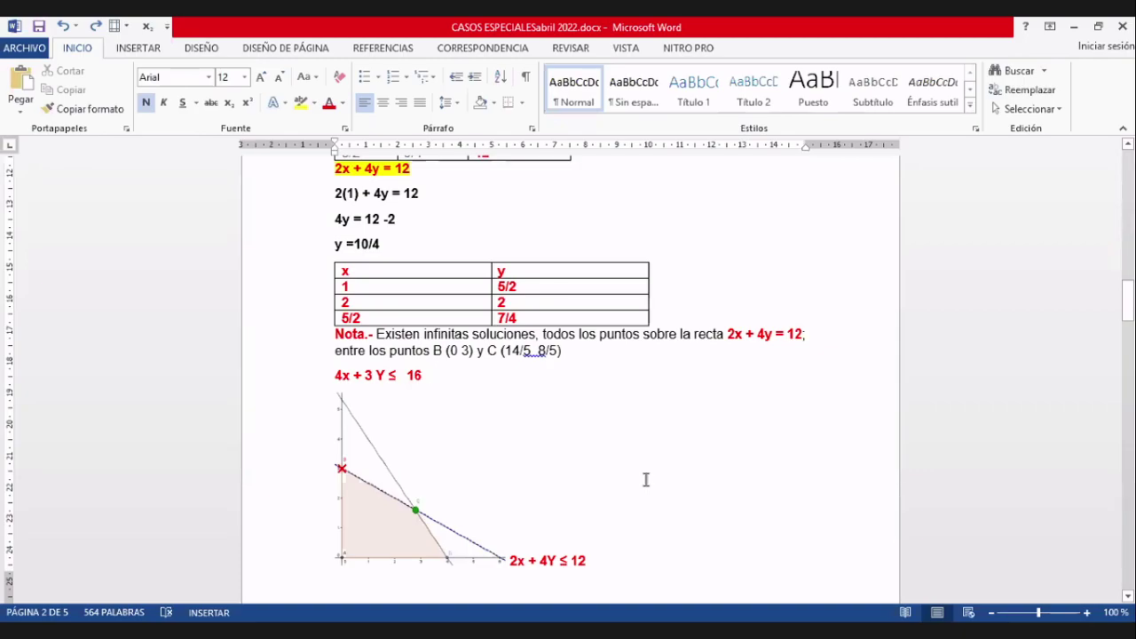
pyautogui.scroll(-1, 858, 424)
pyautogui.scroll(2, 471, 330)
pyautogui.scroll(8, 471, 332)
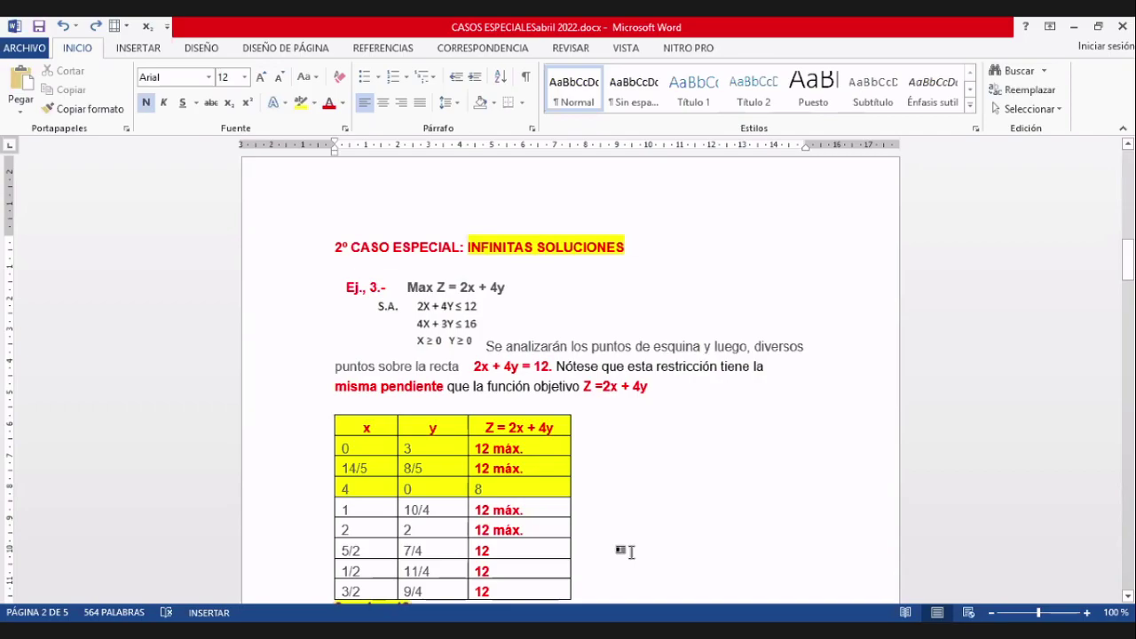
pyautogui.scroll(-7, 631, 552)
pyautogui.scroll(-6, 636, 553)
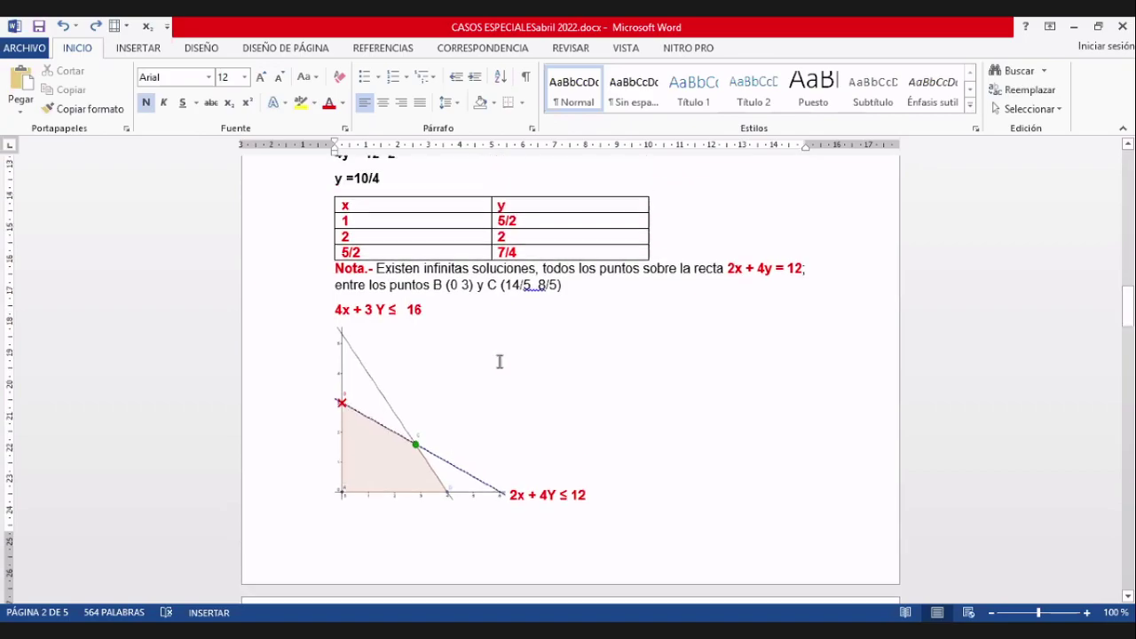
pyautogui.scroll(4, 500, 360)
pyautogui.scroll(1, 551, 441)
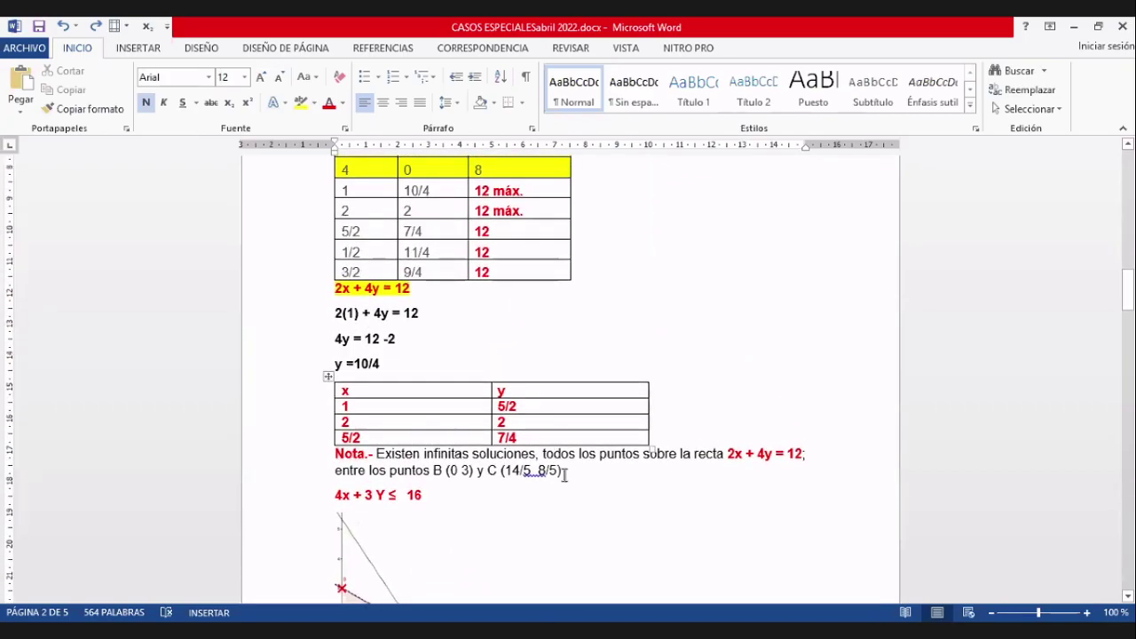
pyautogui.scroll(2, 565, 470)
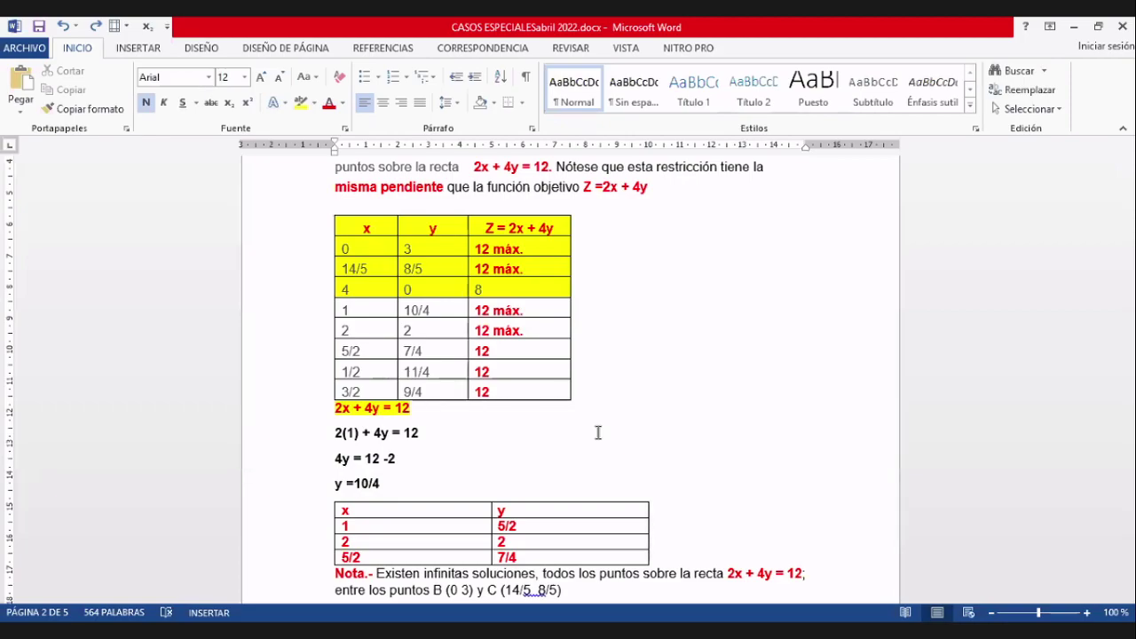
pyautogui.click(378, 270)
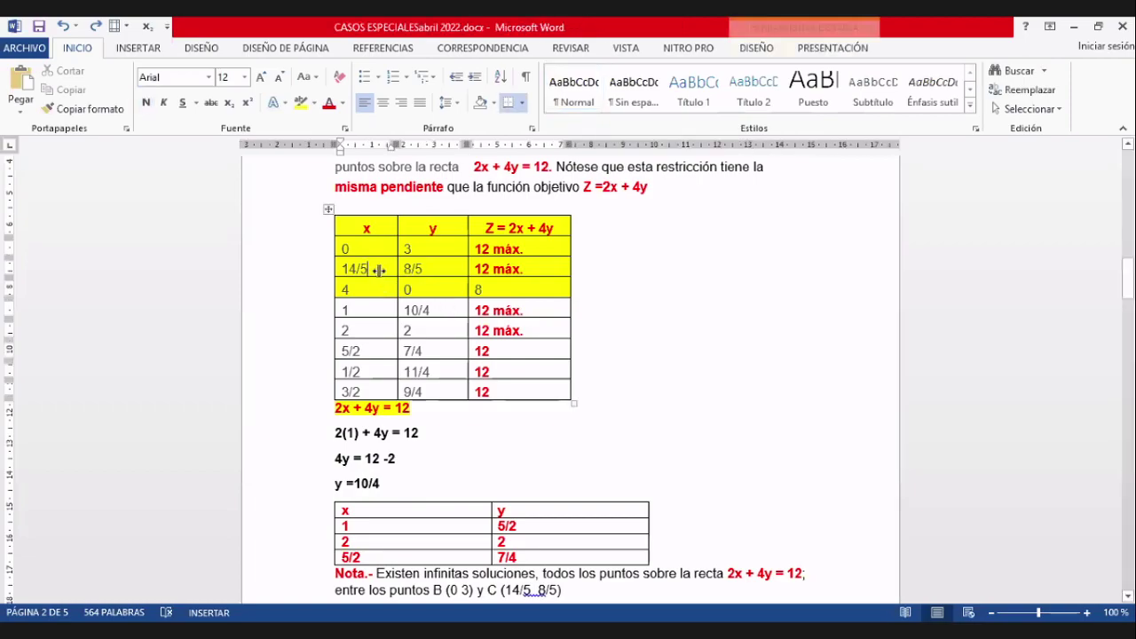
pyautogui.click(435, 268)
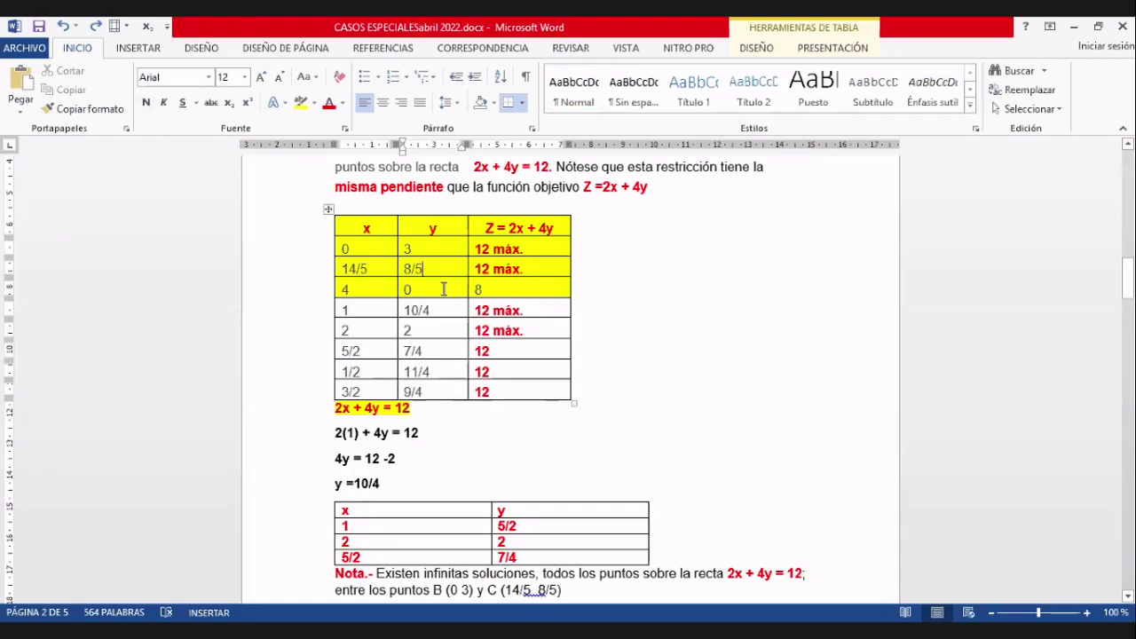
pyautogui.scroll(-1, 533, 497)
pyautogui.scroll(-7, 533, 494)
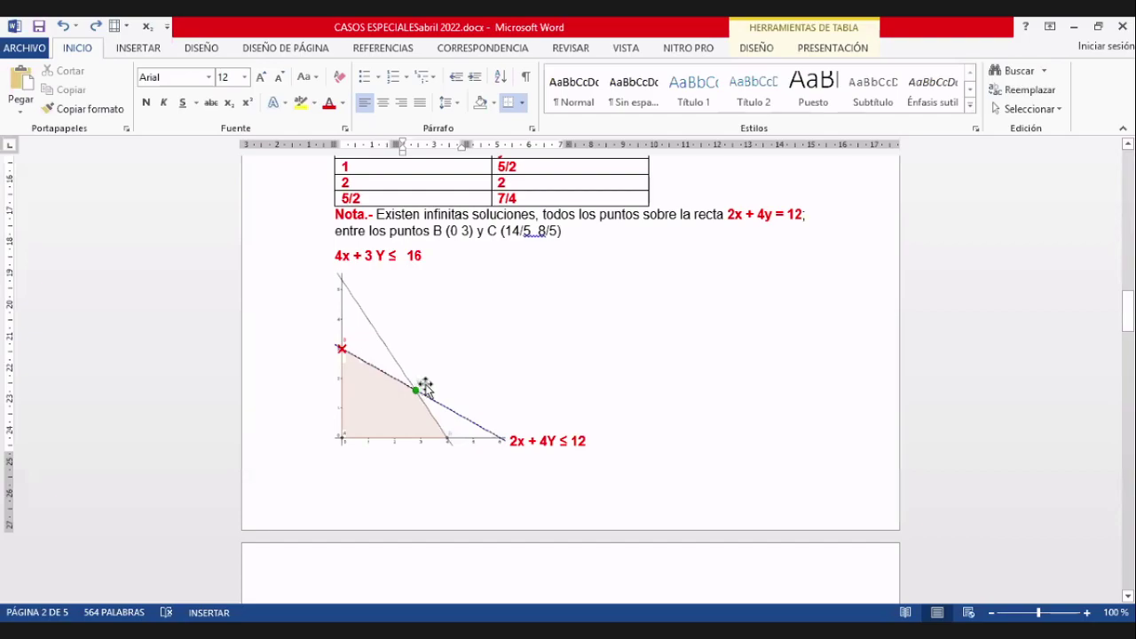
pyautogui.scroll(8, 539, 367)
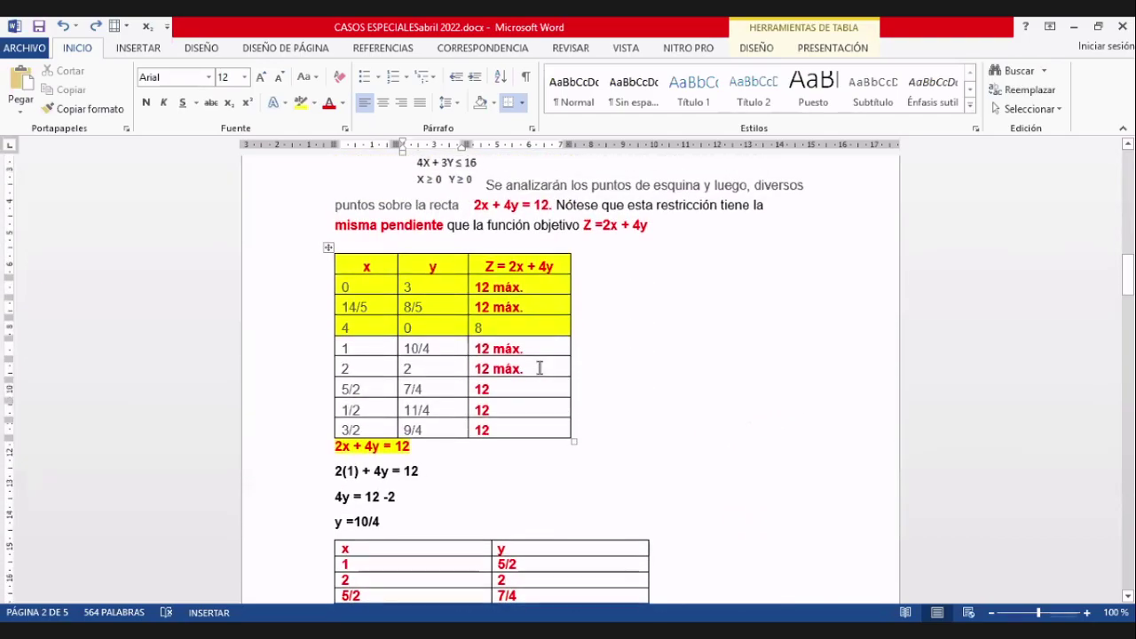
pyautogui.scroll(-5, 516, 410)
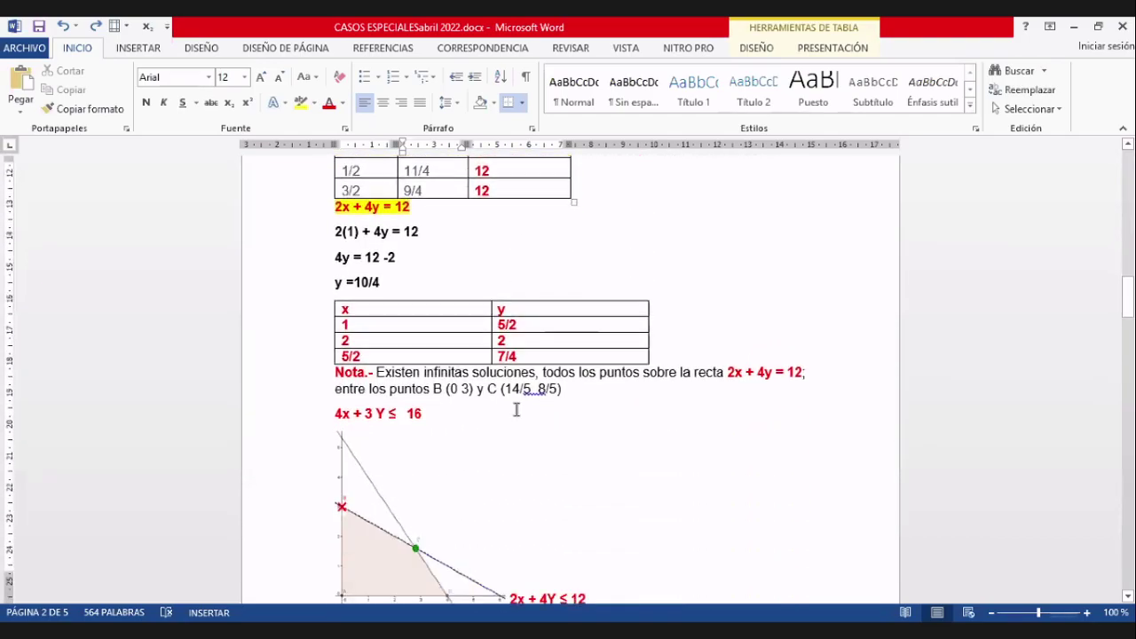
pyautogui.scroll(-1, 515, 410)
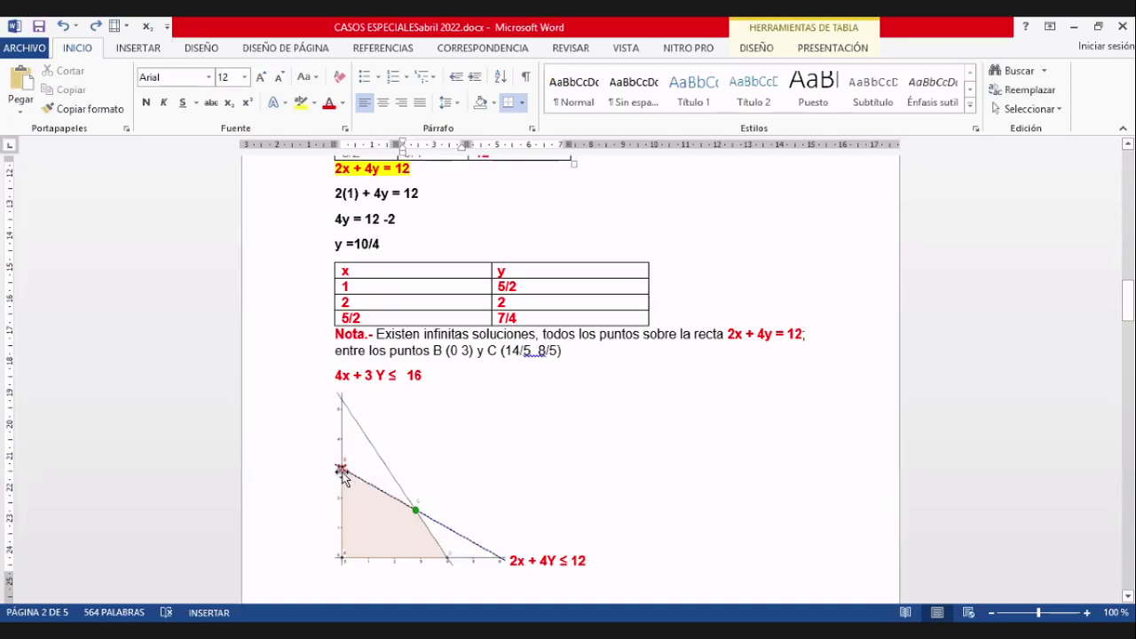
pyautogui.scroll(1, 568, 368)
pyautogui.scroll(4, 568, 368)
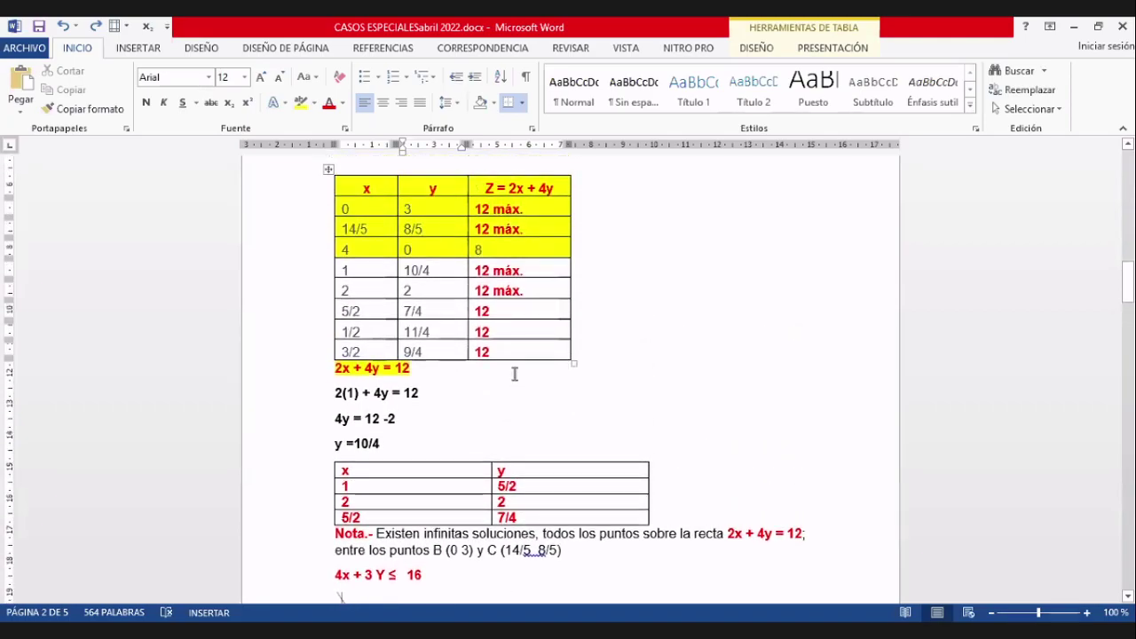
pyautogui.moveTo(350, 209); pyautogui.dragTo(407, 213)
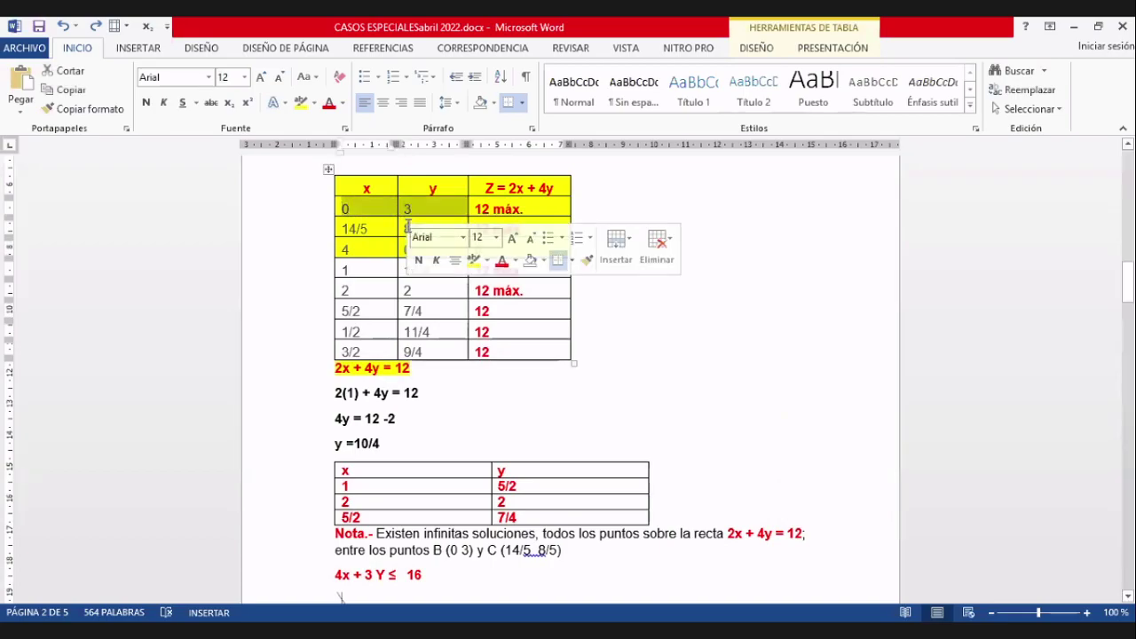
pyautogui.click(369, 229)
pyautogui.scroll(-6, 485, 590)
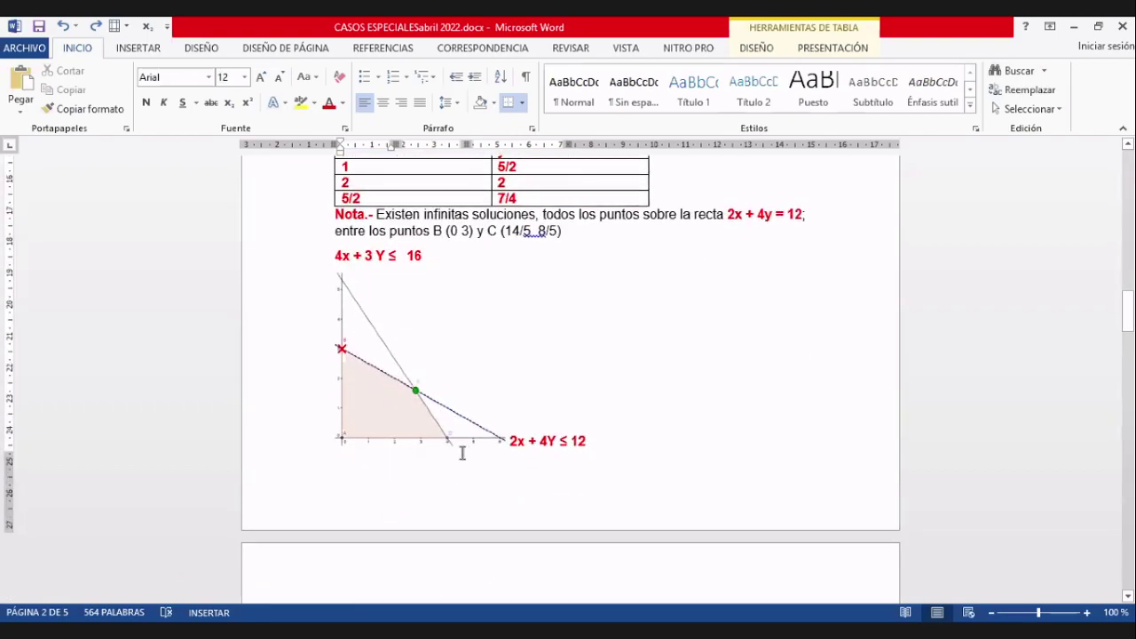
pyautogui.scroll(4, 451, 453)
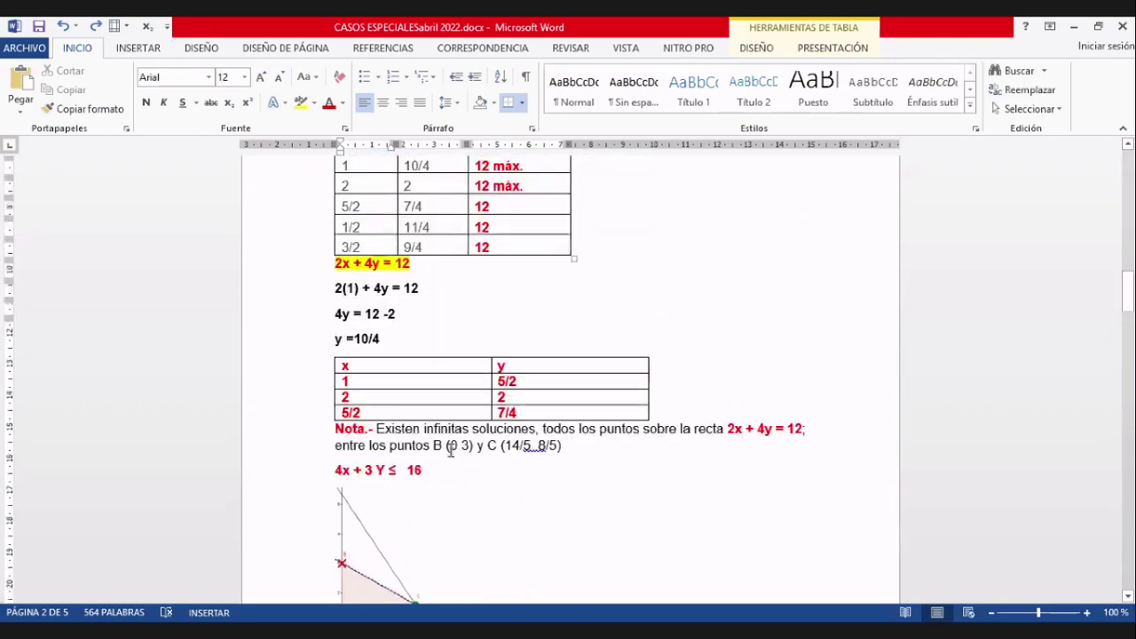
pyautogui.scroll(1, 451, 453)
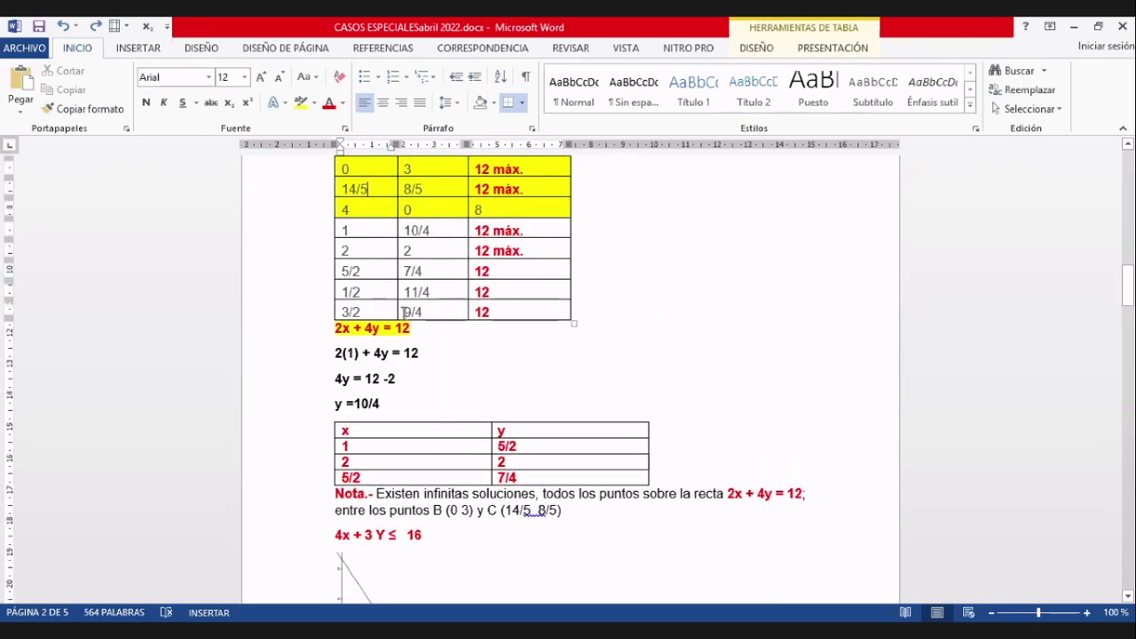
pyautogui.press('Down')
pyautogui.click(445, 209)
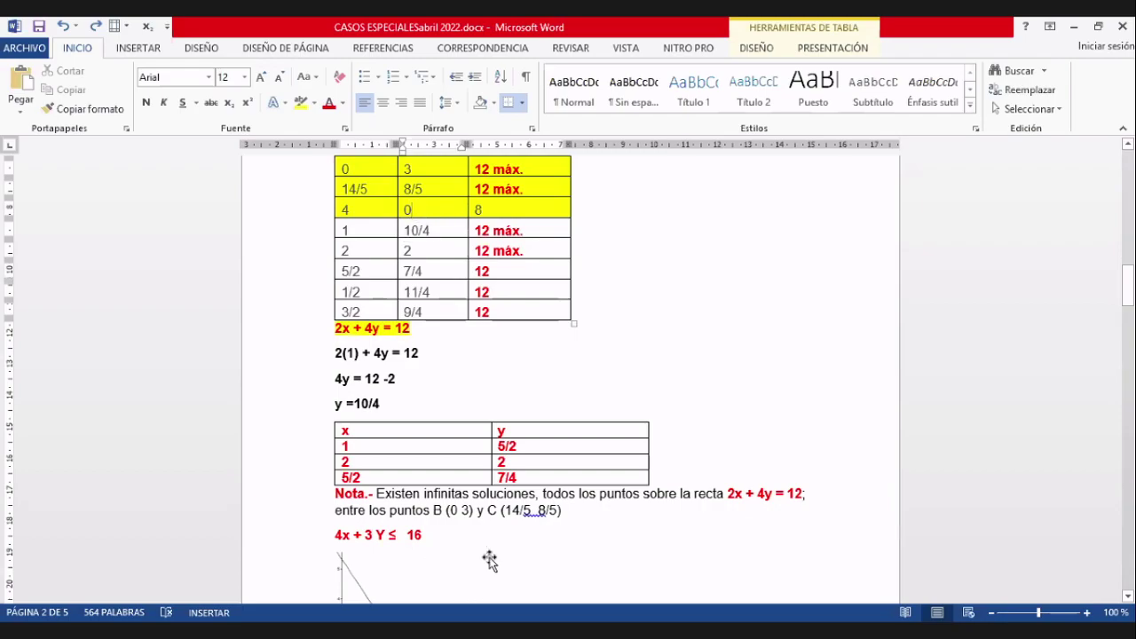
pyautogui.scroll(-3, 488, 555)
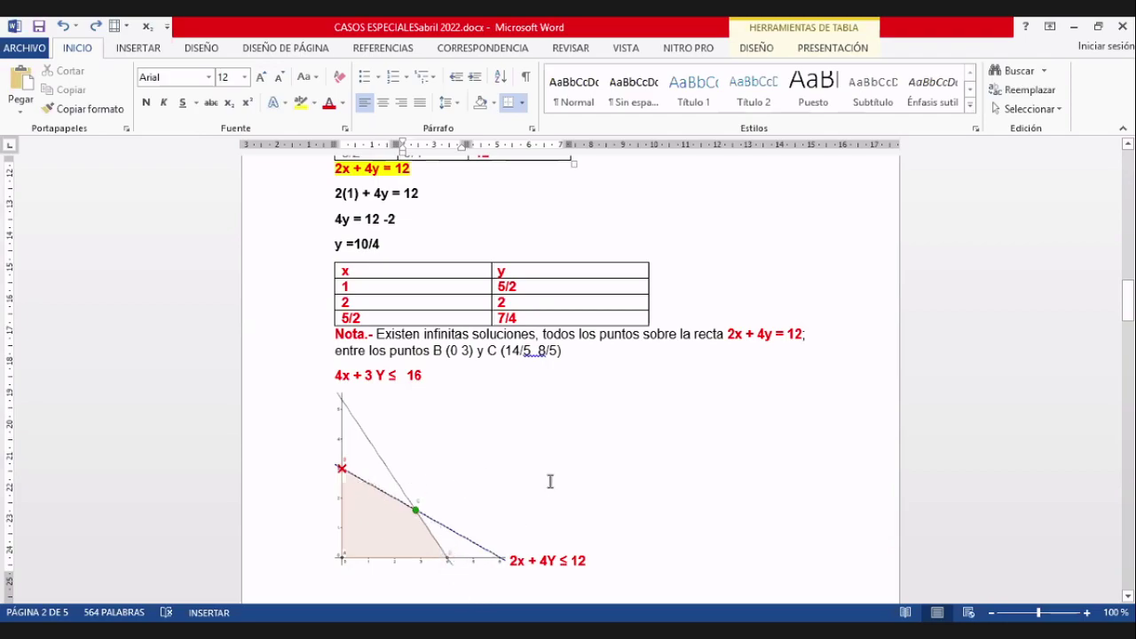
pyautogui.scroll(6, 551, 482)
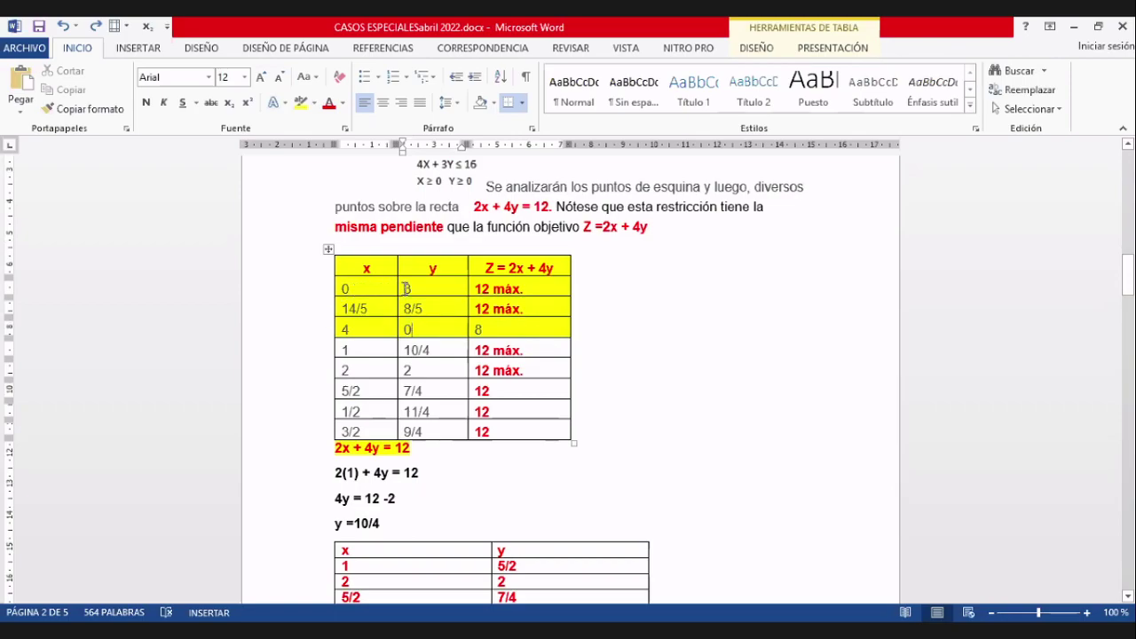
pyautogui.click(538, 288)
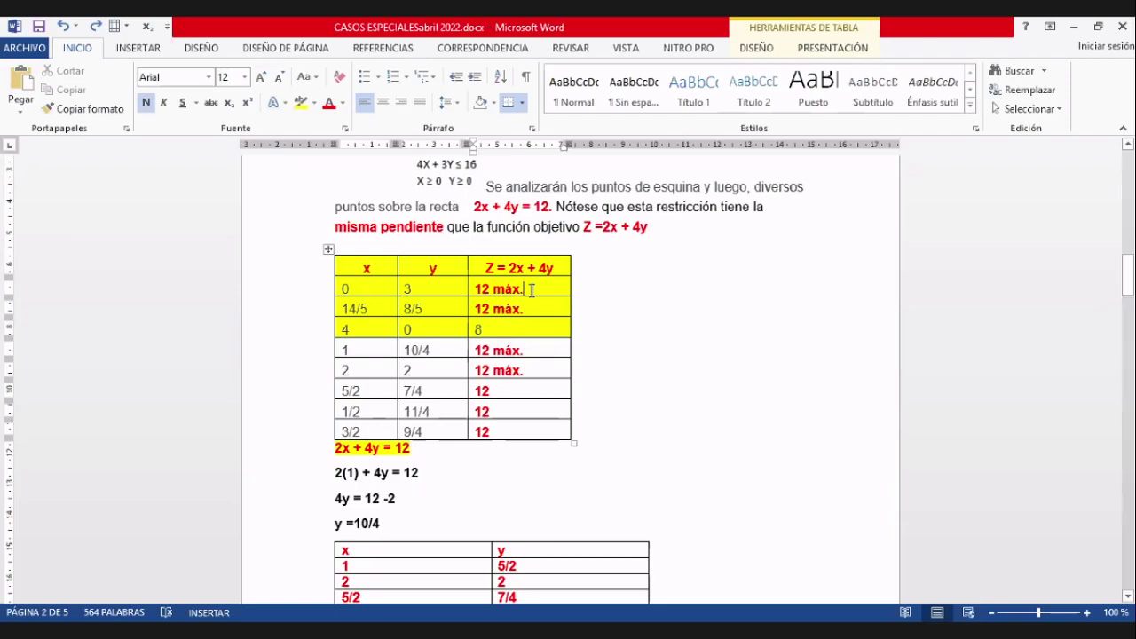
pyautogui.click(376, 311)
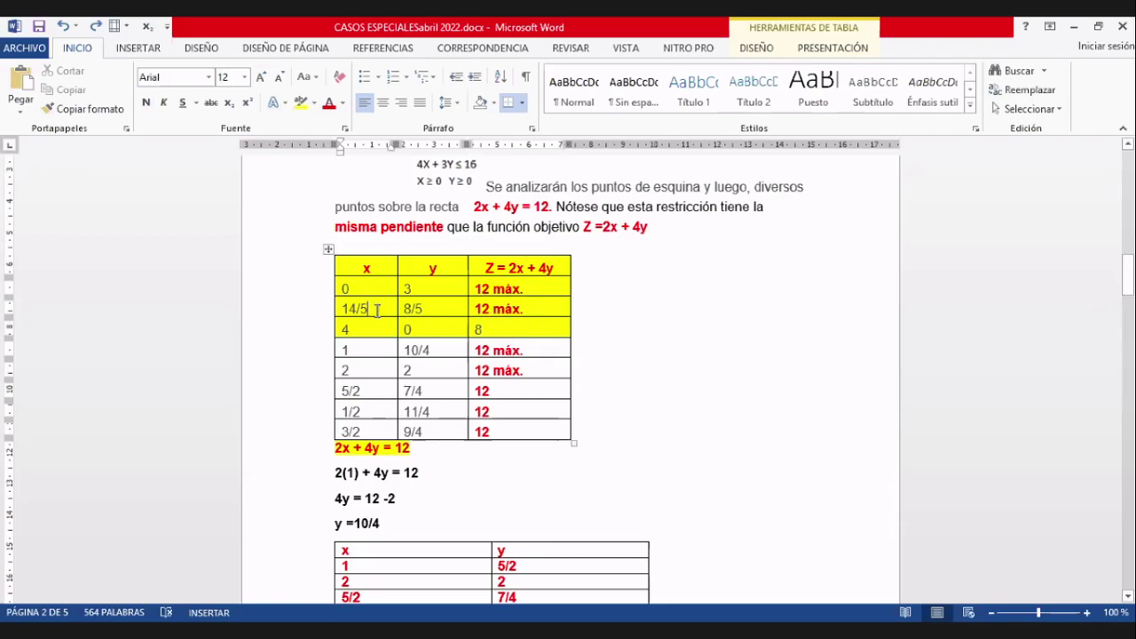
pyautogui.click(553, 275)
pyautogui.click(530, 311)
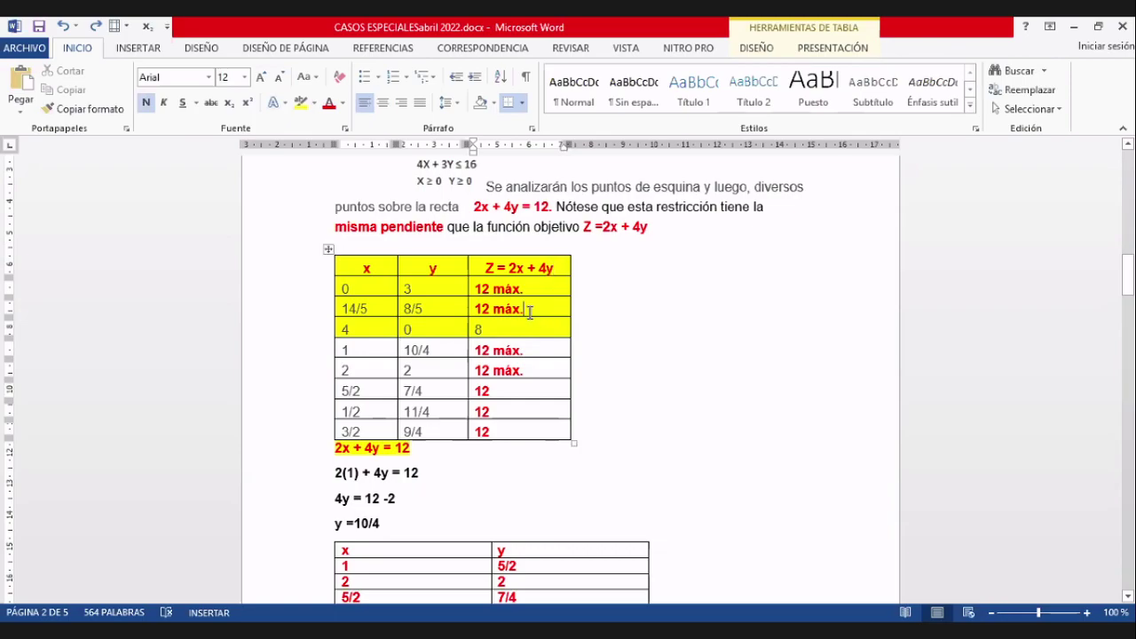
pyautogui.click(365, 329)
pyautogui.click(426, 330)
pyautogui.click(490, 330)
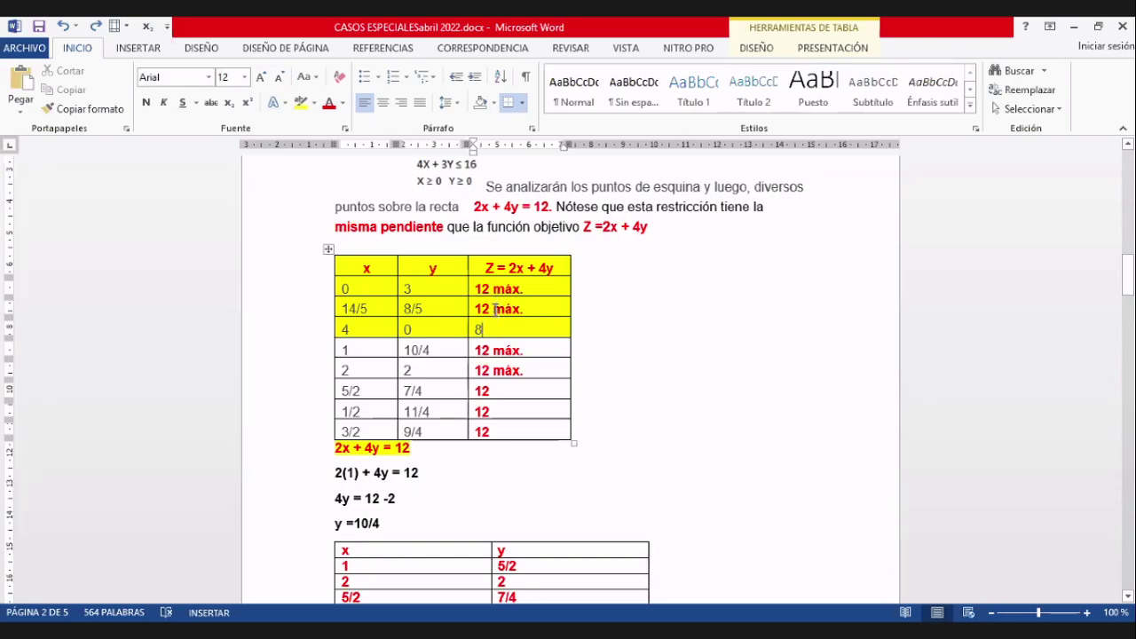
pyautogui.click(599, 328)
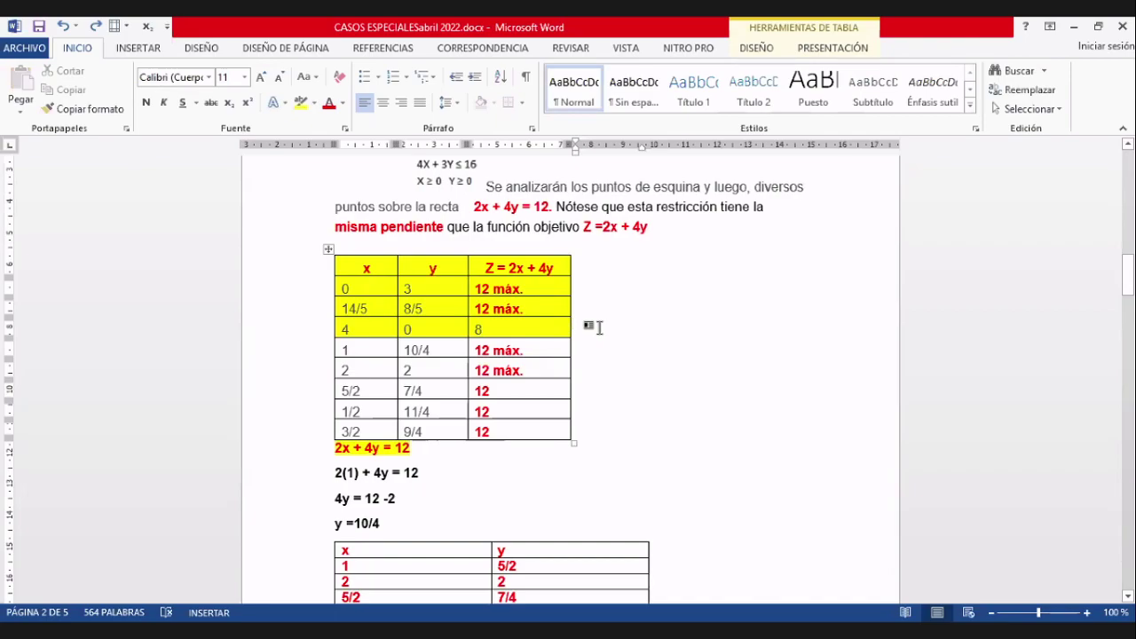
pyautogui.scroll(-4, 600, 327)
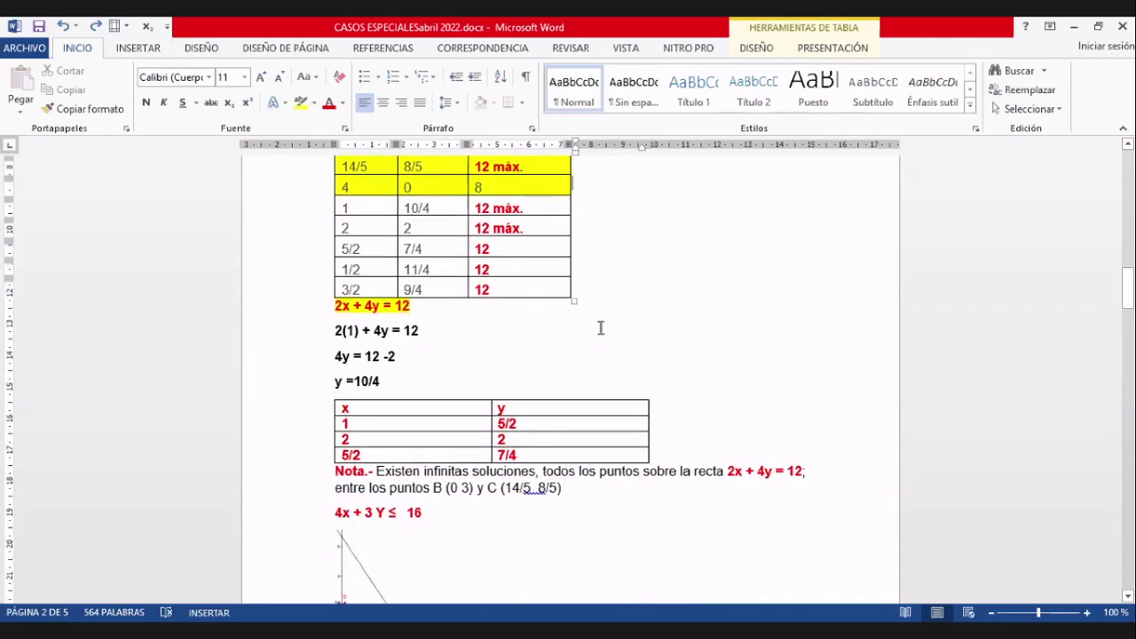
pyautogui.scroll(1, 601, 328)
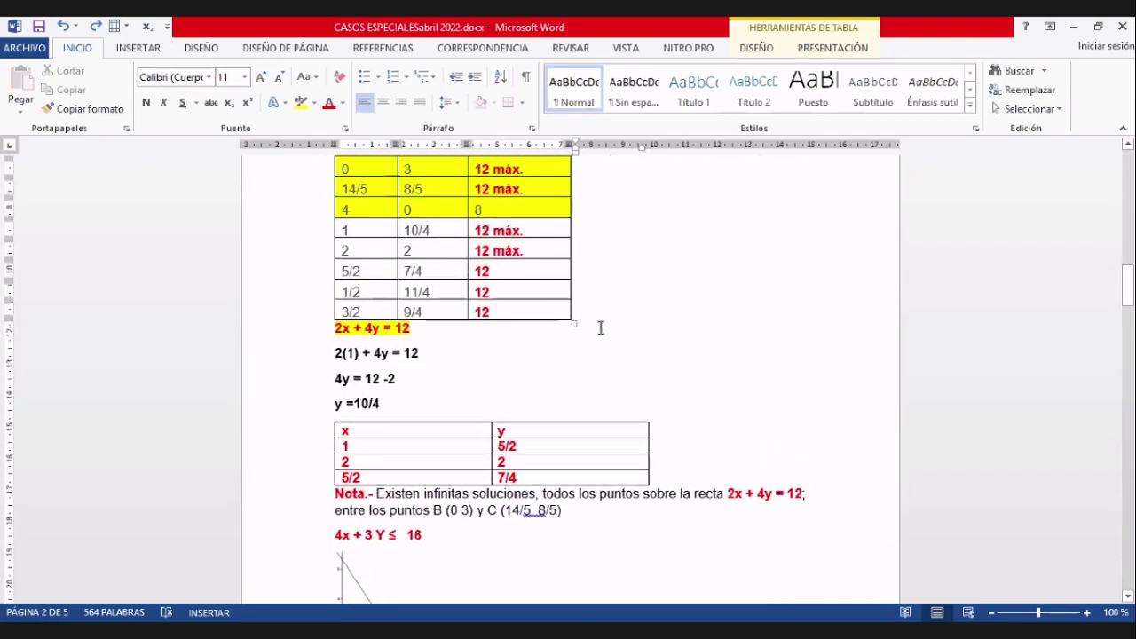
pyautogui.scroll(-2, 600, 346)
pyautogui.scroll(-4, 601, 352)
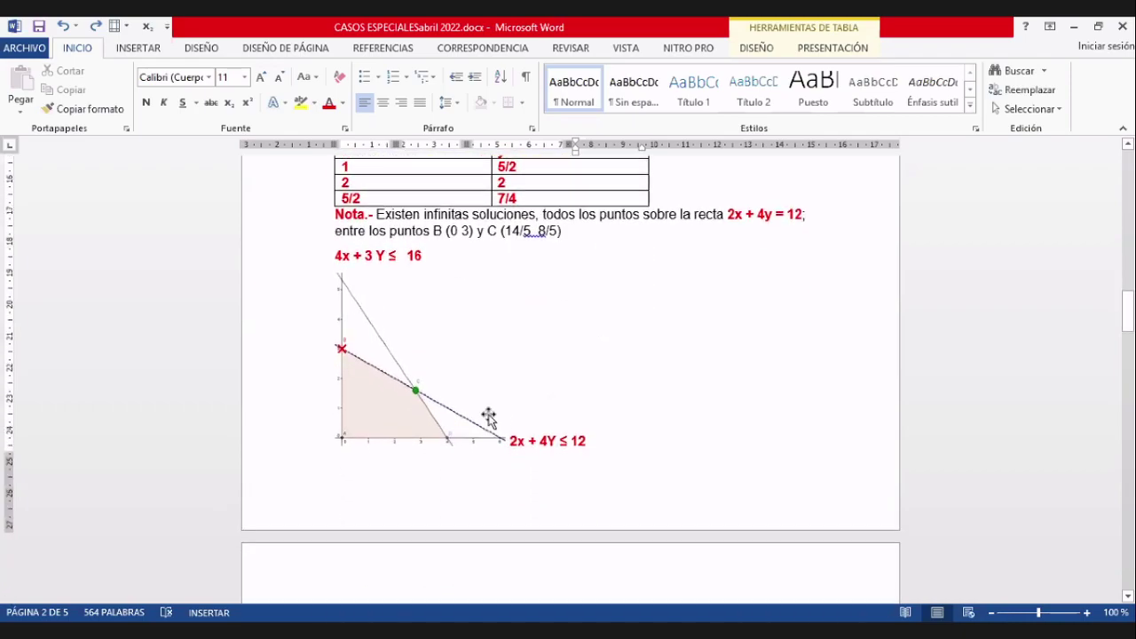